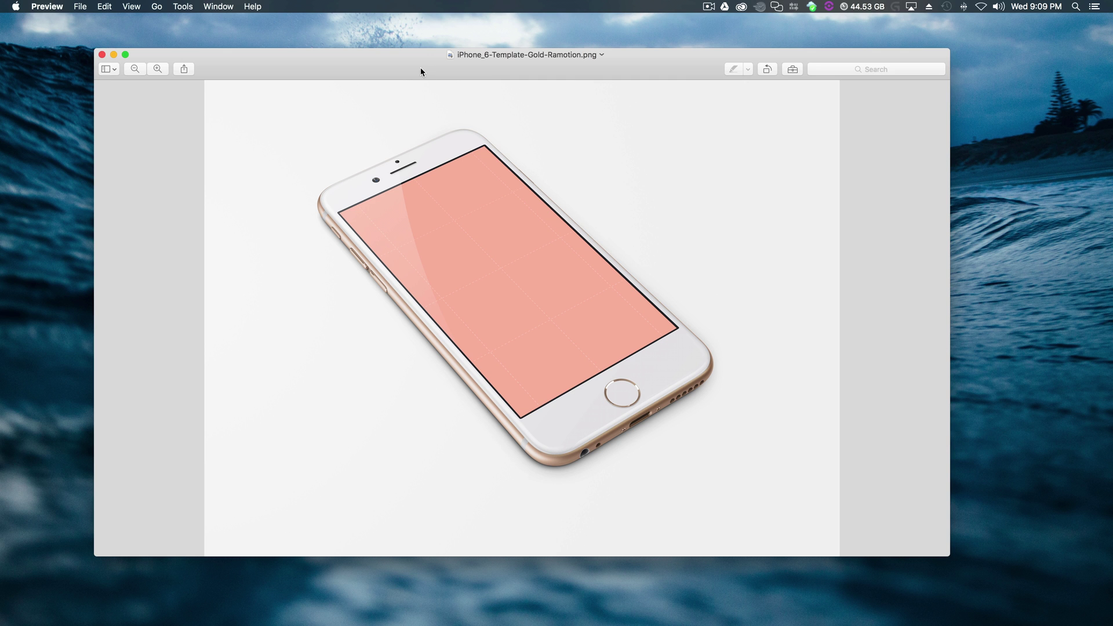
# Step: Close the iPhone_6-Template-Gold-Ramotion.png window in Preview, leaving only the desktop
pyautogui.moveTo(277, 66)
pyautogui.mouseDown()
pyautogui.moveTo(340, 123)
pyautogui.moveTo(271, 64)
pyautogui.mouseUp()
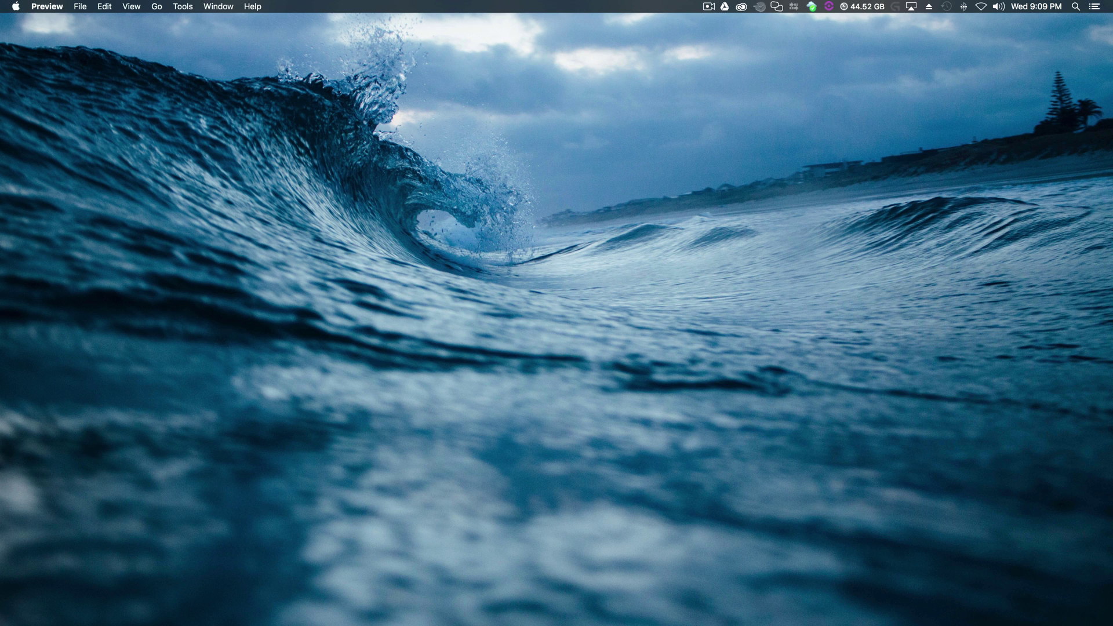
# Step: Close Untitled-1 without saving and Untitled-2, then cancel a new-document dialog
pyautogui.press('super+w')
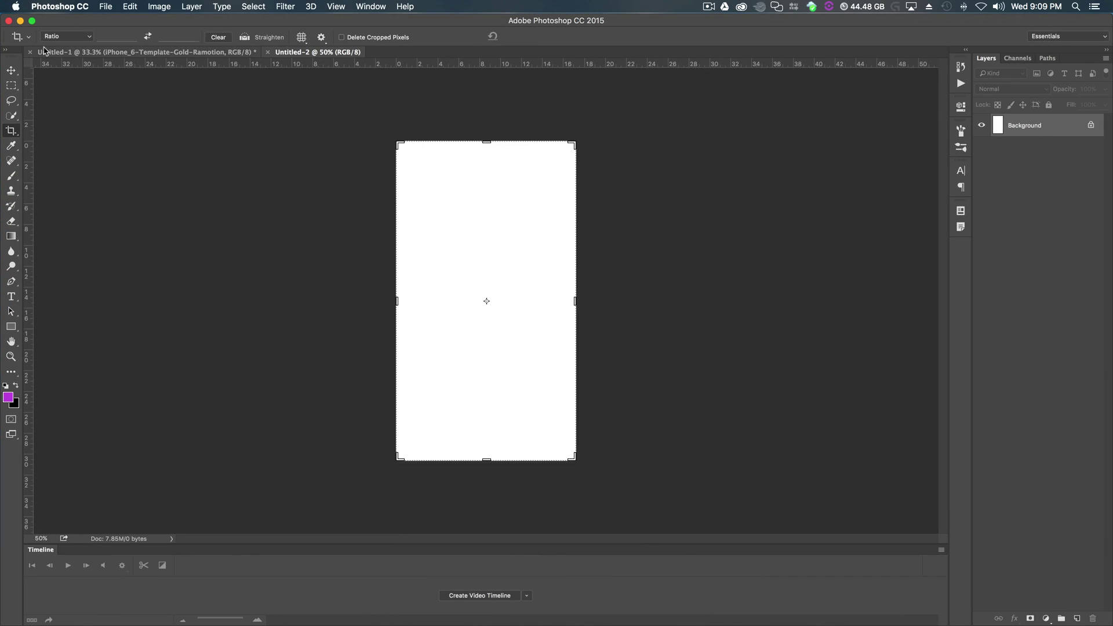
pyautogui.click(30, 52)
pyautogui.click(519, 216)
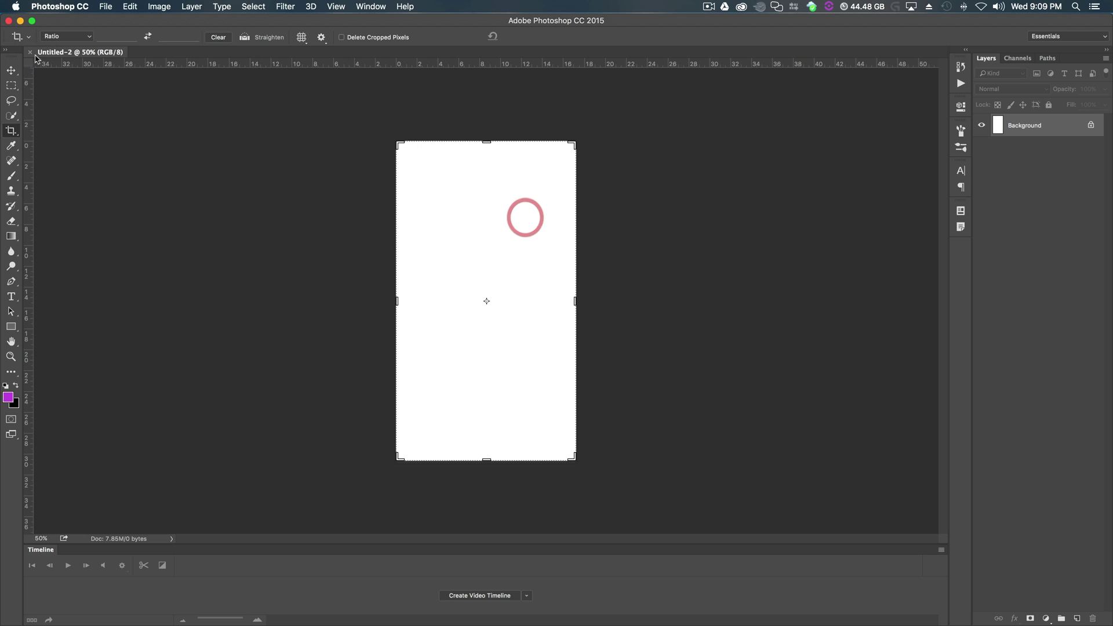
pyautogui.click(30, 52)
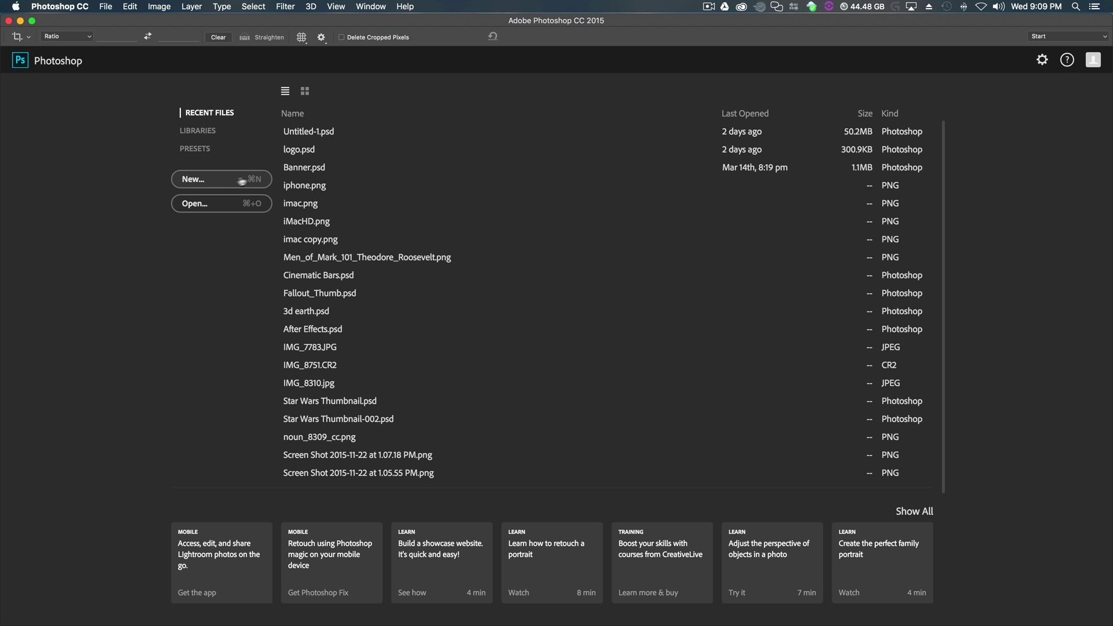
pyautogui.click(215, 179)
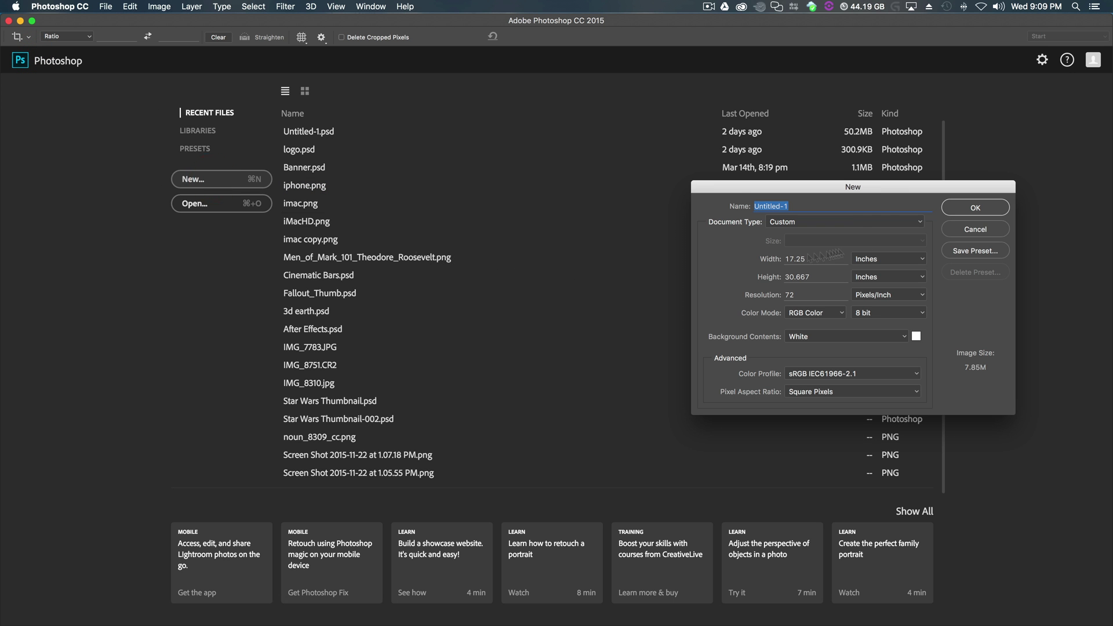
pyautogui.click(975, 229)
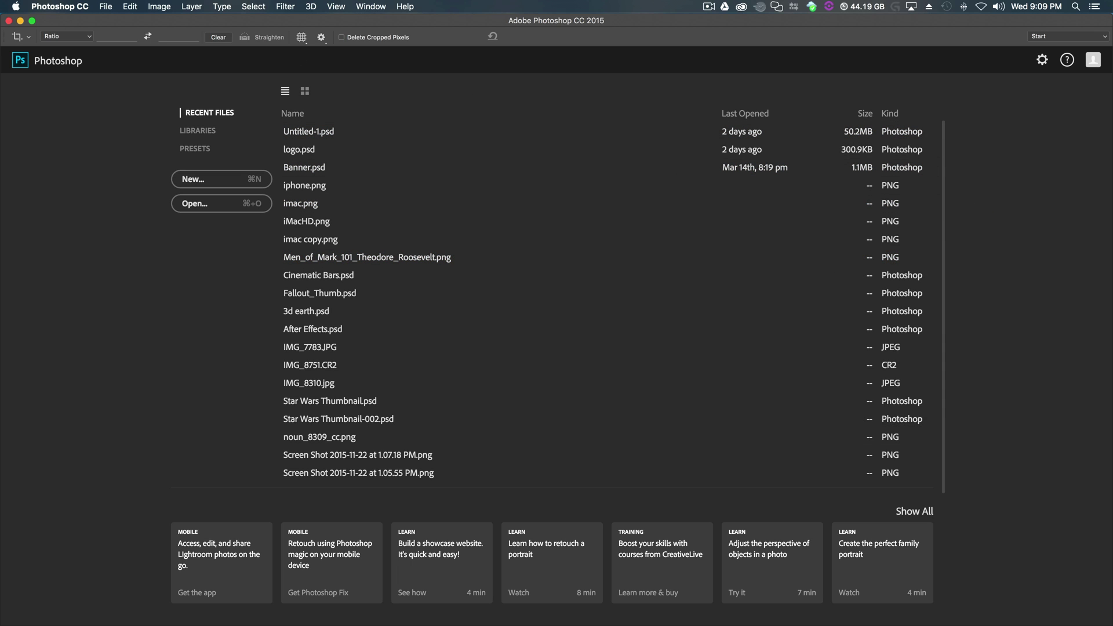
# Step: Drag iPhone_6-Template-Gold-Ramotion.png from the Finder Desktop folder into Photoshop, then close Finder
pyautogui.click(919, 597)
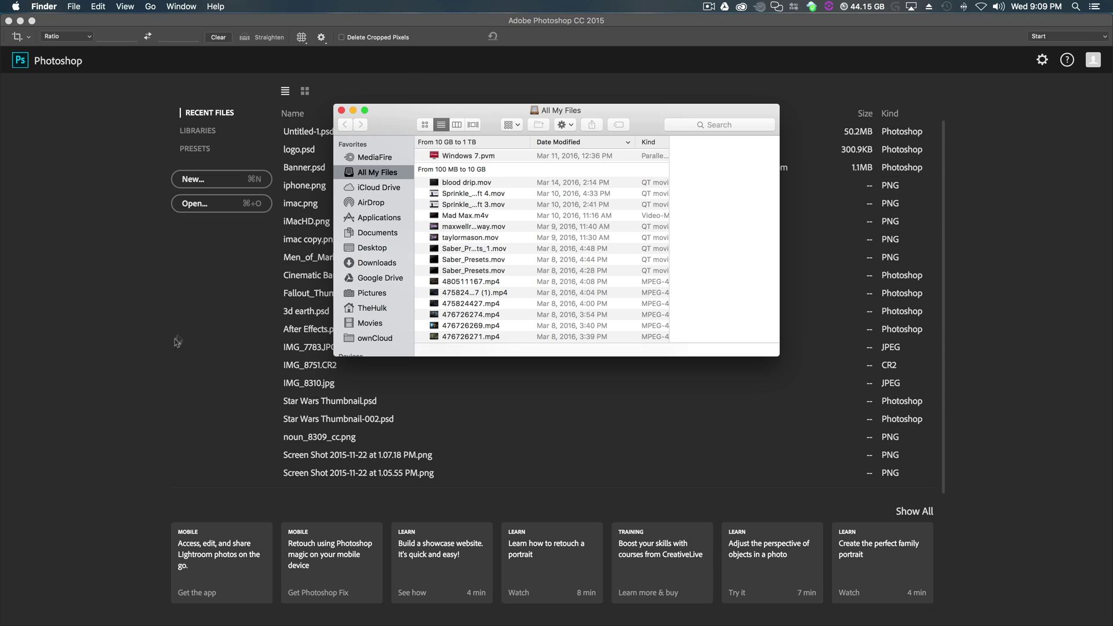
pyautogui.click(373, 247)
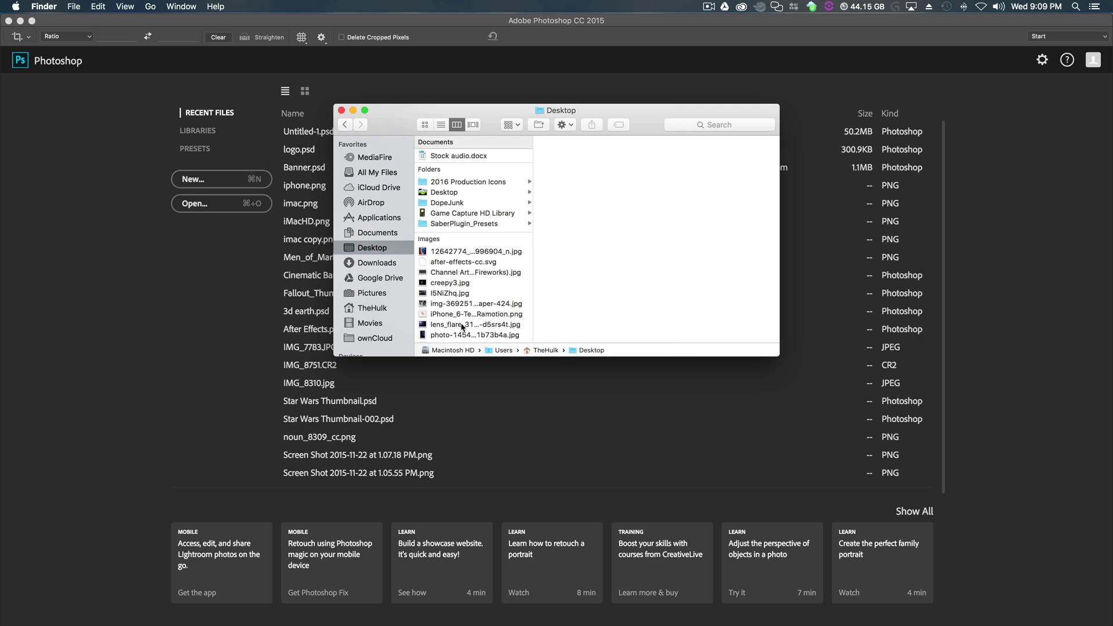
pyautogui.click(464, 314)
pyautogui.moveTo(479, 315); pyautogui.dragTo(146, 340)
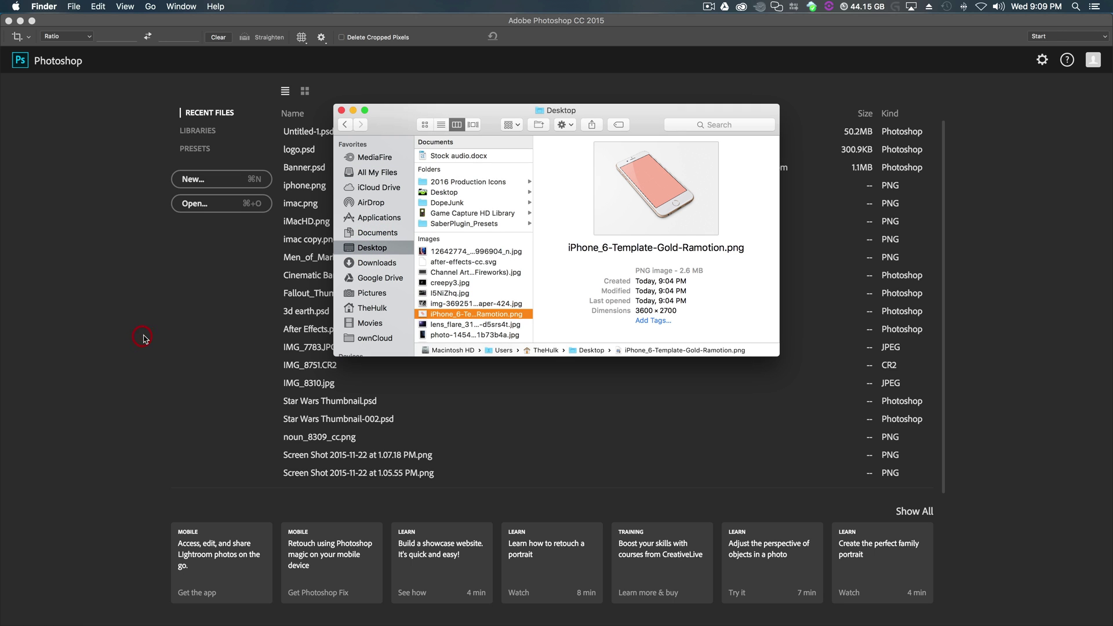
pyautogui.click(341, 110)
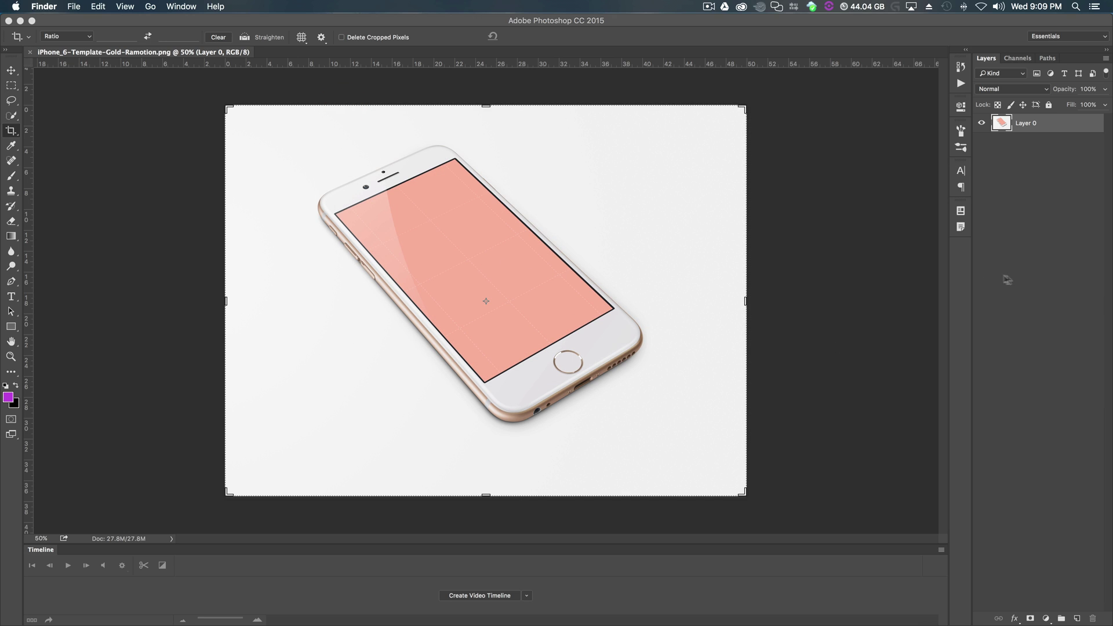
# Step: Switch from Photoshop to Chrome and open a new tab for an 'iphone 6 screenshot' search
pyautogui.click(1027, 280)
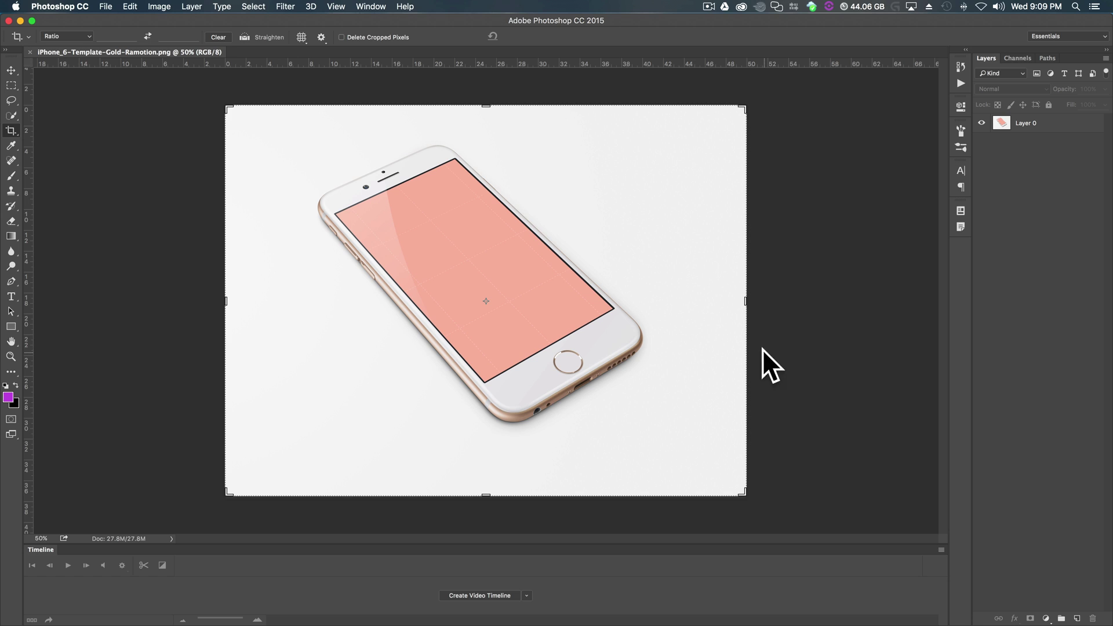
pyautogui.click(1015, 346)
pyautogui.press('super+Tab')
pyautogui.press('super+m')
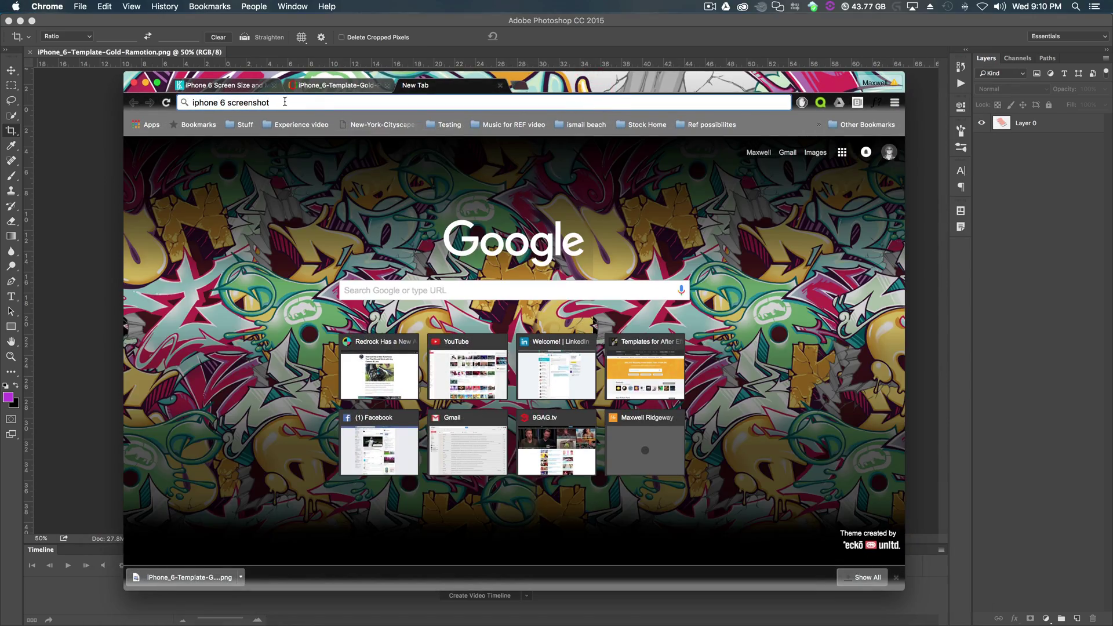
# Step: Search Google Images for 'iphone 6 screenshot', filtered to Large size
pyautogui.click(284, 102)
pyautogui.press('Return')
pyautogui.click(231, 158)
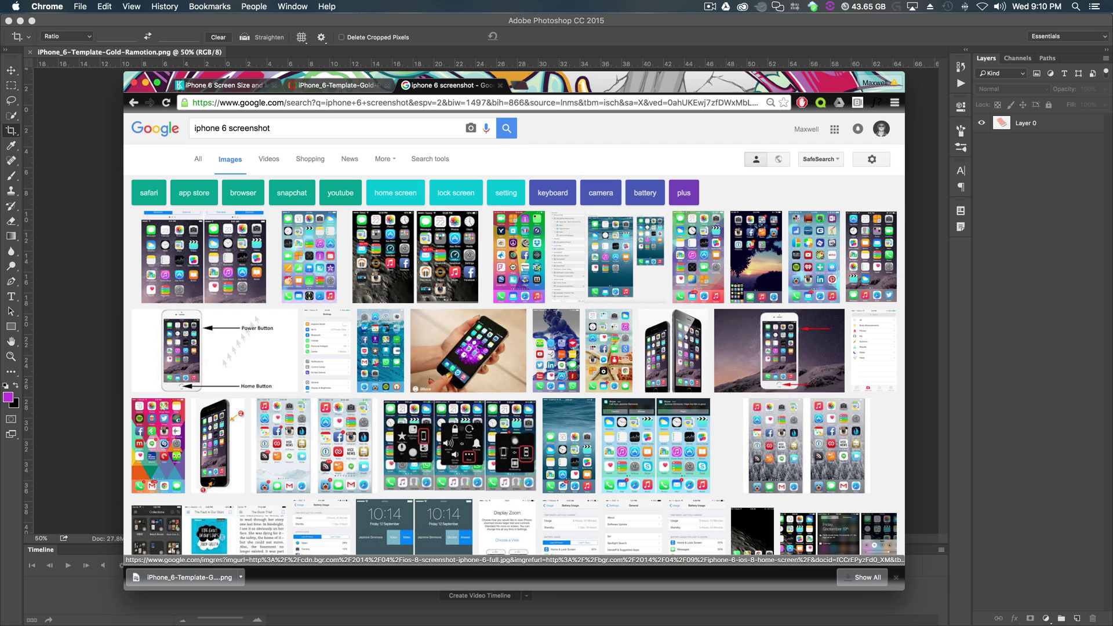
pyautogui.click(444, 159)
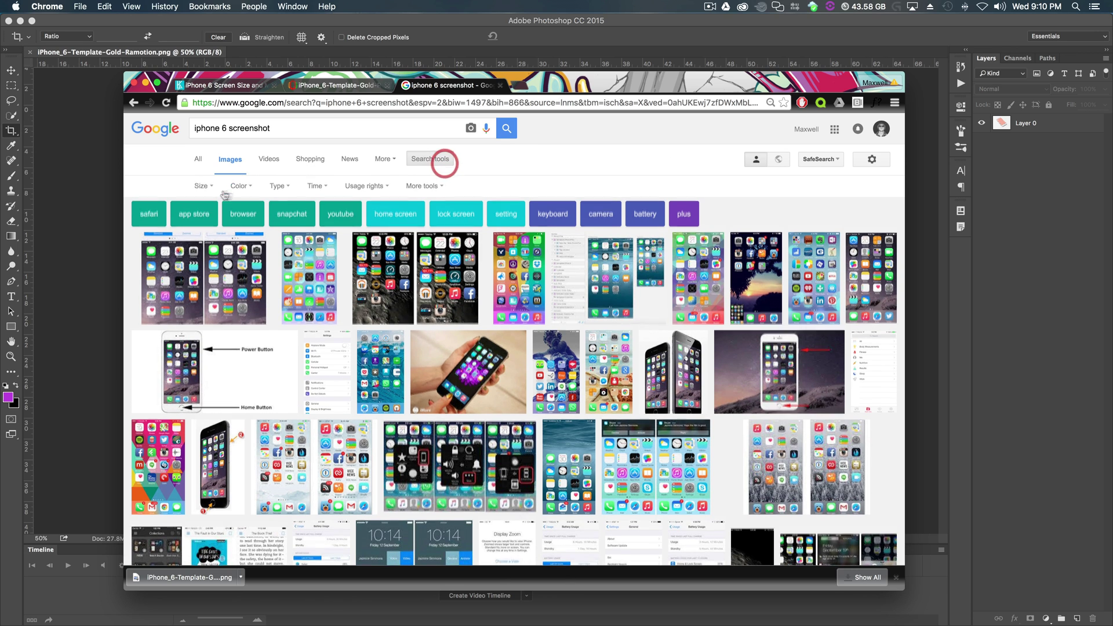
pyautogui.click(200, 159)
pyautogui.click(215, 220)
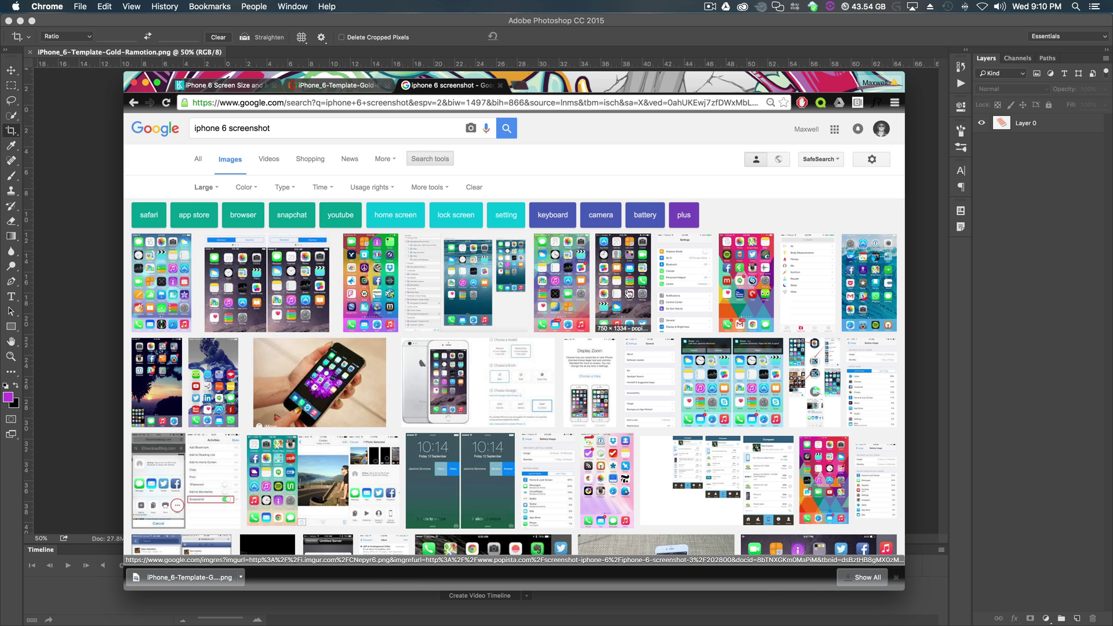
# Step: Save the full-size iPhone 6 home-screen screenshot as CNepyr6.png and minimize Chrome
pyautogui.click(624, 287)
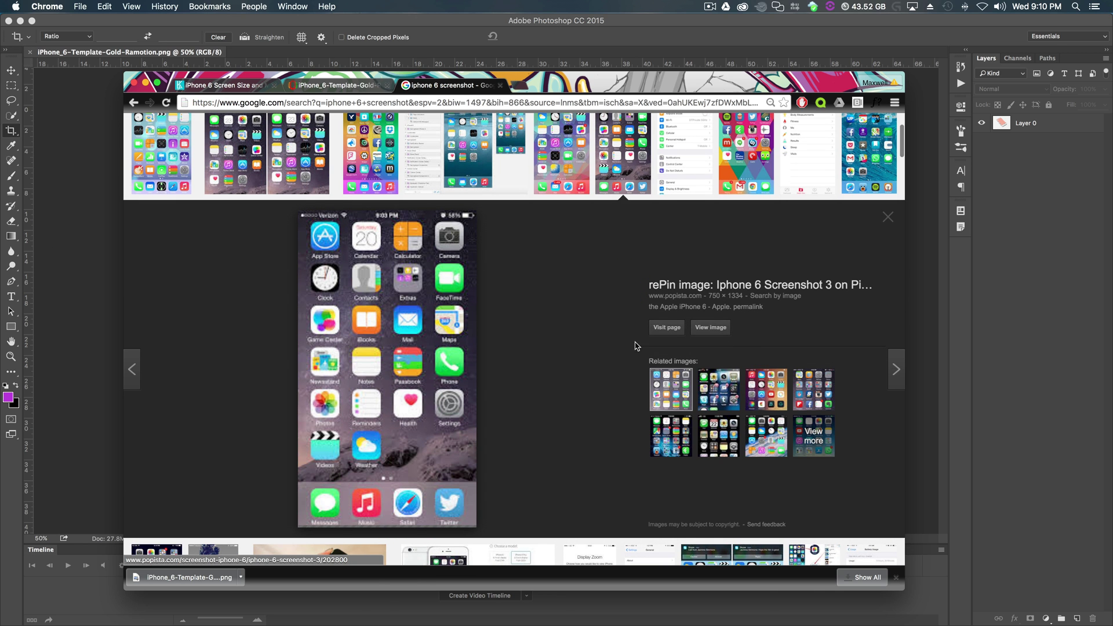
pyautogui.click(715, 328)
pyautogui.click(255, 214)
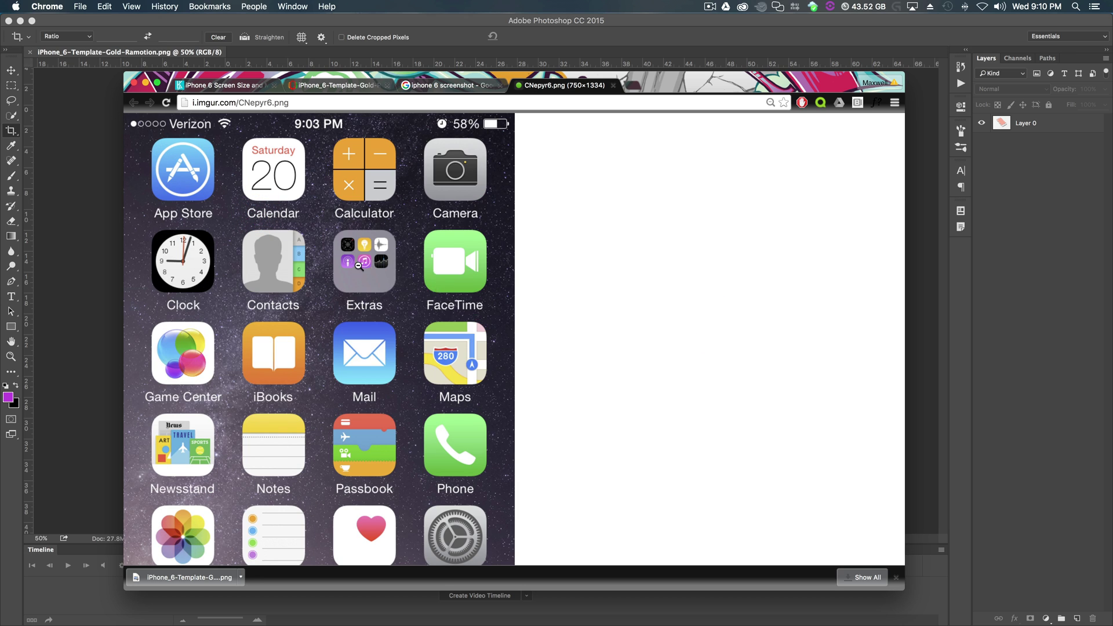
pyautogui.rightClick(353, 261)
pyautogui.click(384, 282)
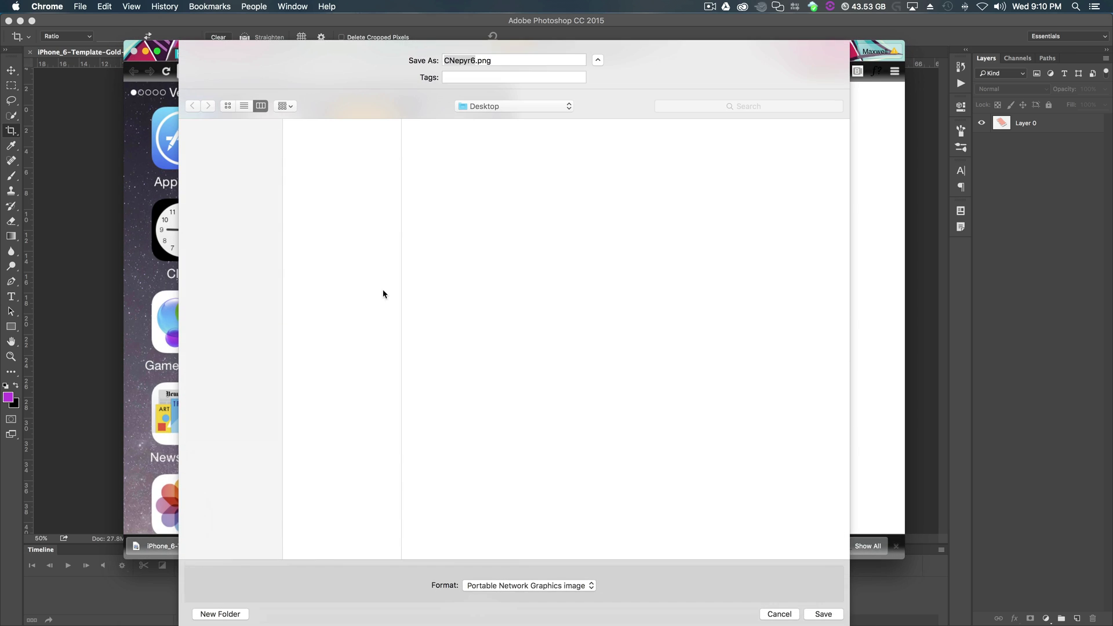
pyautogui.press('Return')
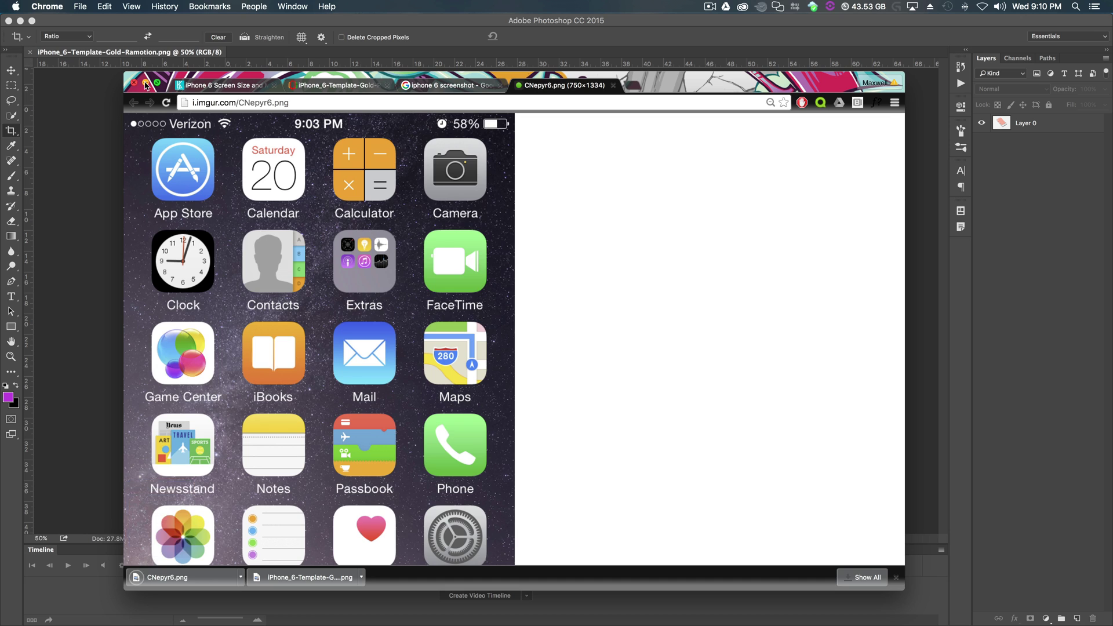
pyautogui.click(145, 81)
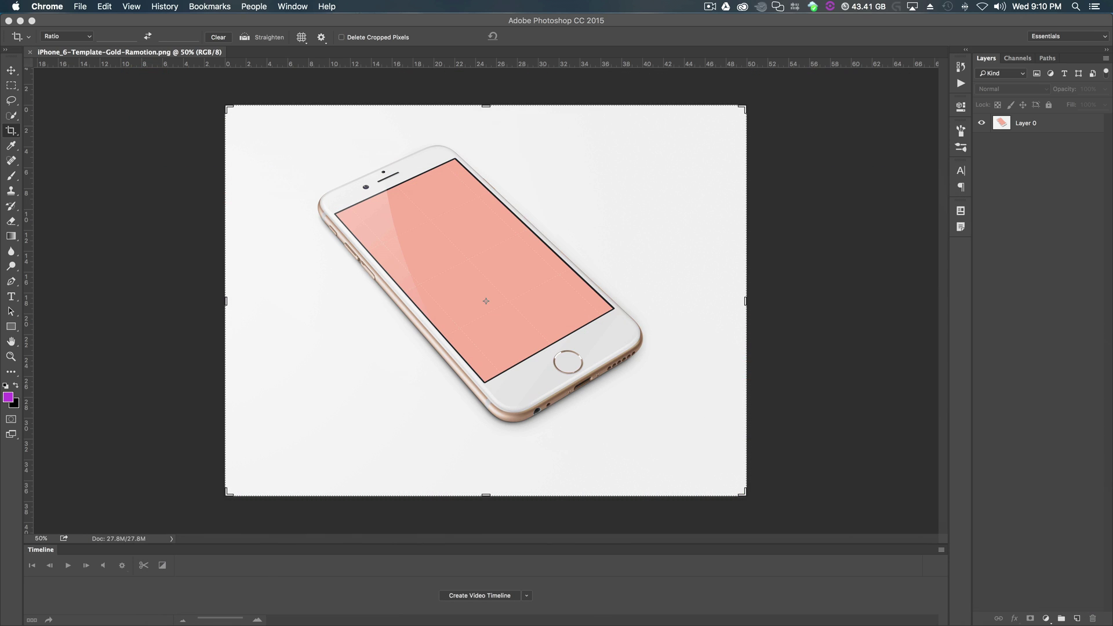
# Step: Drag CNepyr6.png from the Desktop onto the canvas, position it over the phone, and commit
pyautogui.press('super+Tab')
pyautogui.press('super+w')
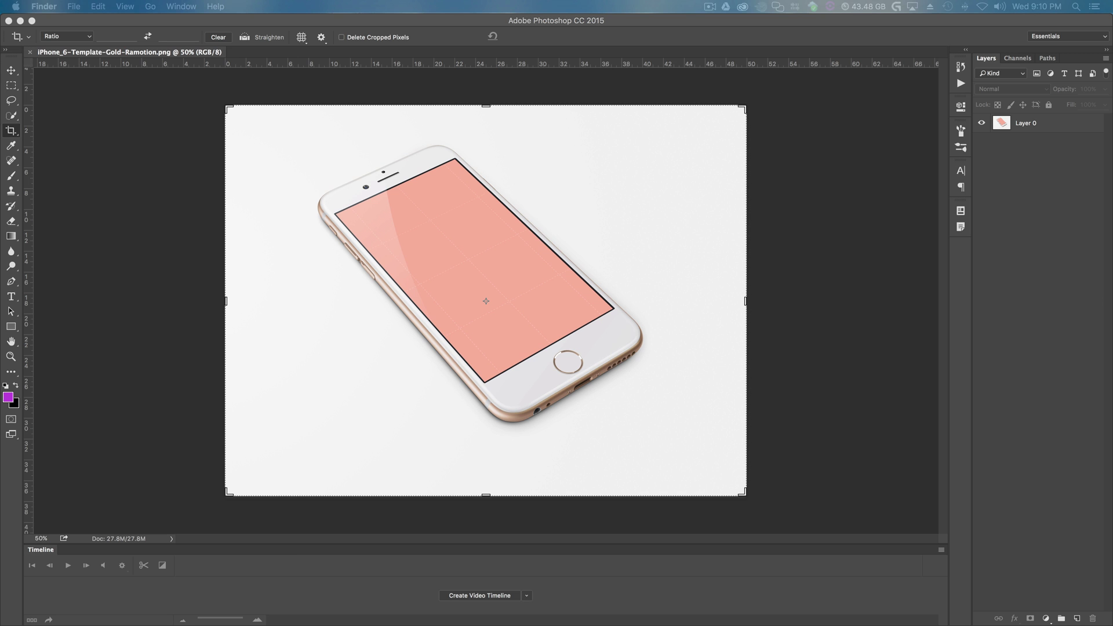
pyautogui.press('super+n')
pyautogui.click(589, 179)
pyautogui.moveTo(653, 298); pyautogui.dragTo(374, 302)
pyautogui.moveTo(517, 342); pyautogui.dragTo(508, 300)
pyautogui.click(418, 36)
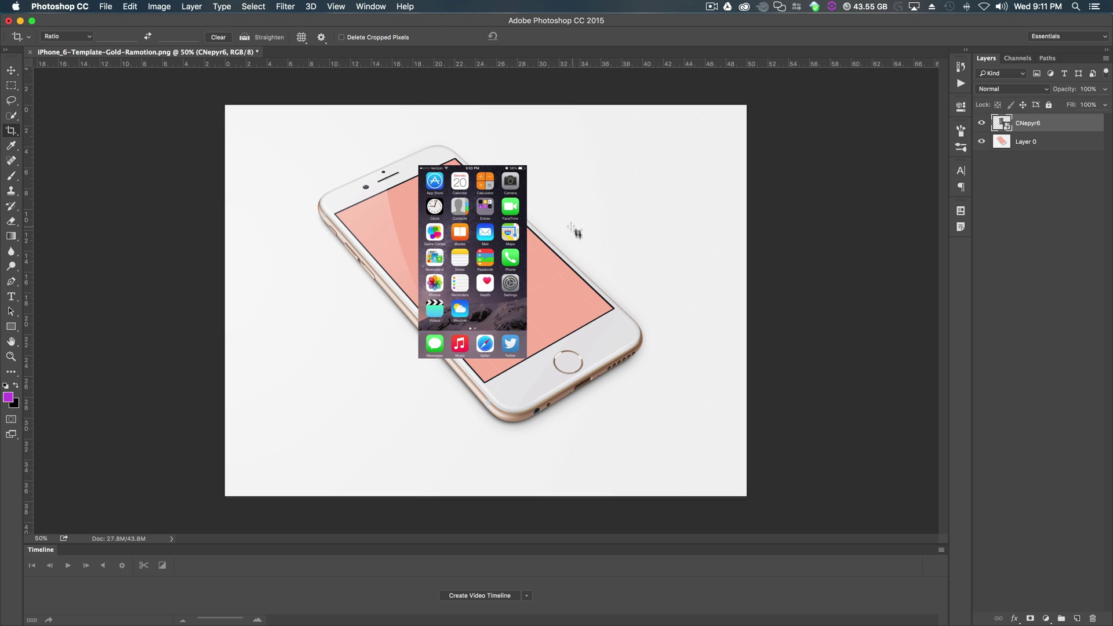
# Step: Rasterize the CNepyr6 layer, then convert it to a smart object
pyautogui.rightClick(1030, 123)
pyautogui.rightClick(1015, 123)
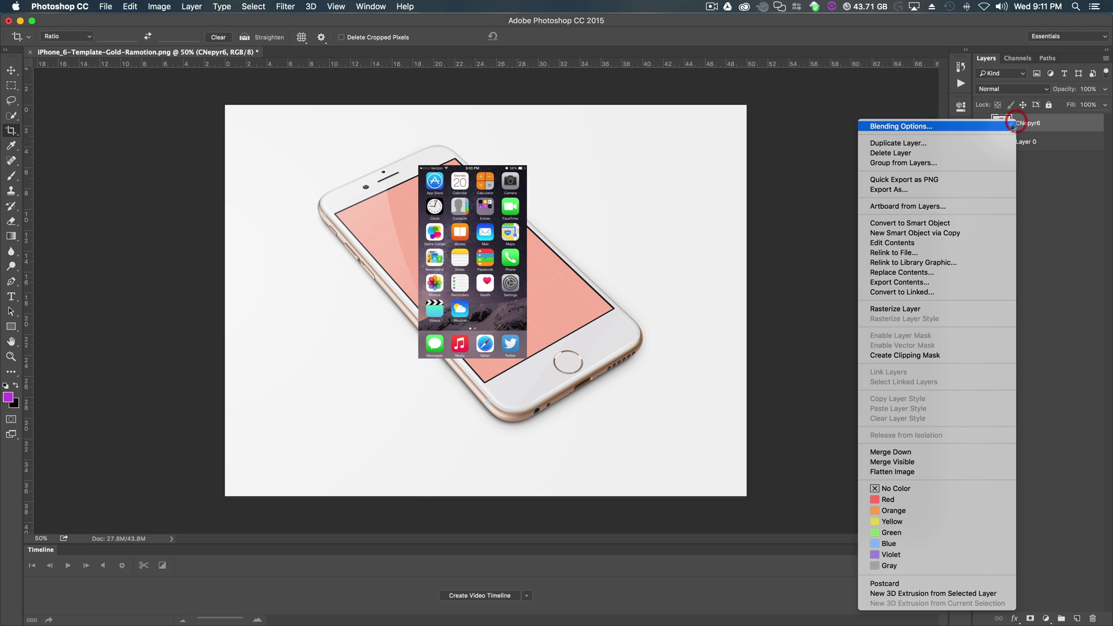
pyautogui.click(948, 308)
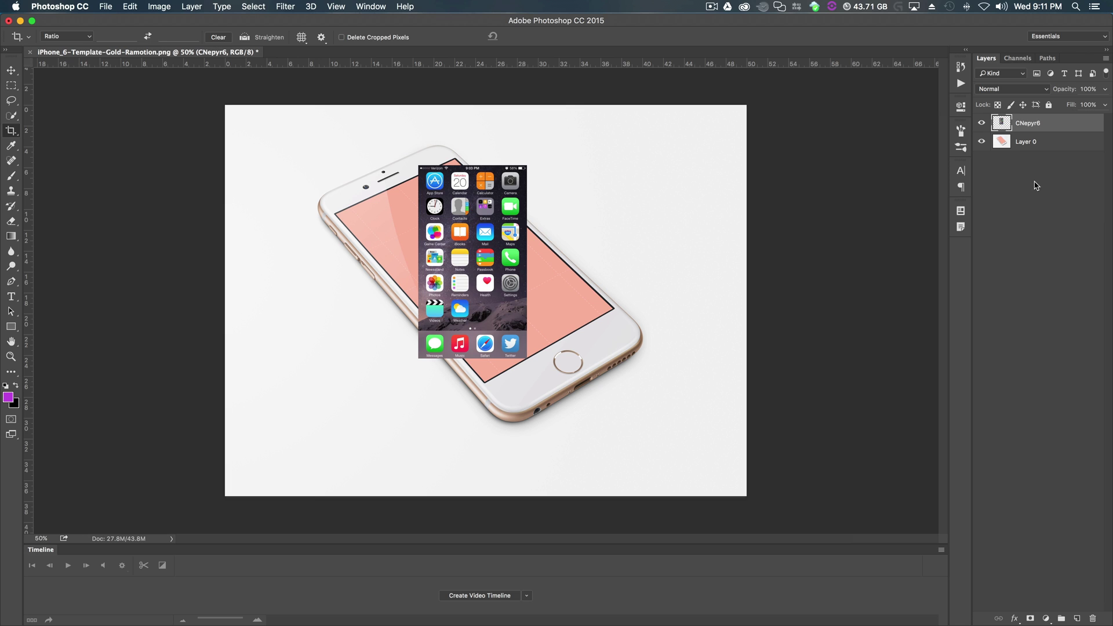
pyautogui.rightClick(1023, 124)
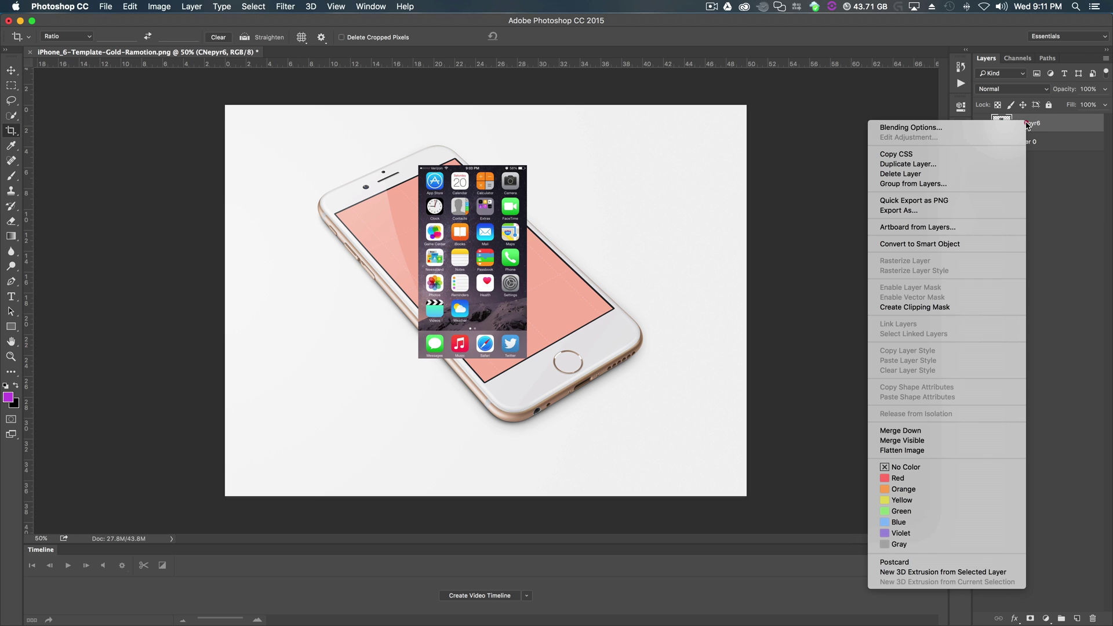
pyautogui.click(948, 248)
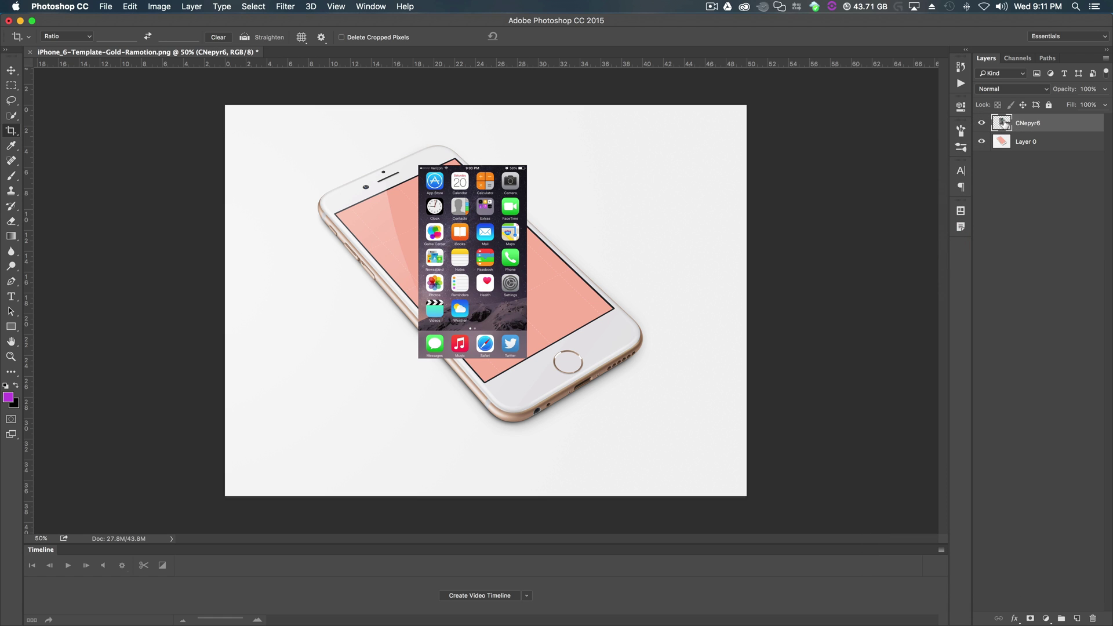
# Step: Open the CNepyr6 smart object contents, save CNepyr6.psb, and return to the template
pyautogui.doubleClick(1003, 122)
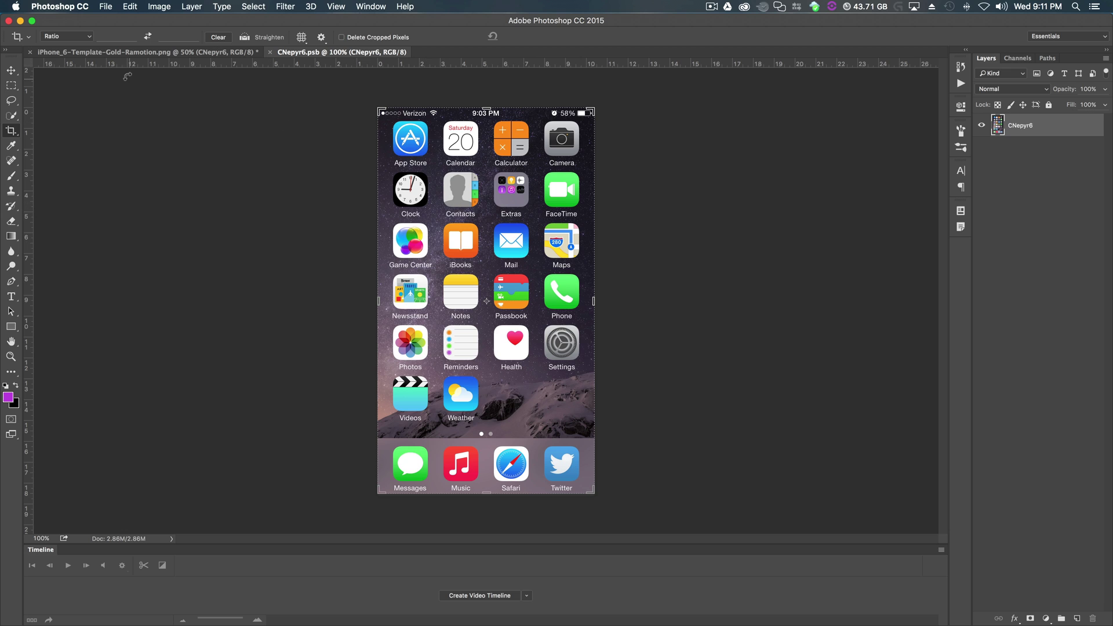
pyautogui.click(109, 7)
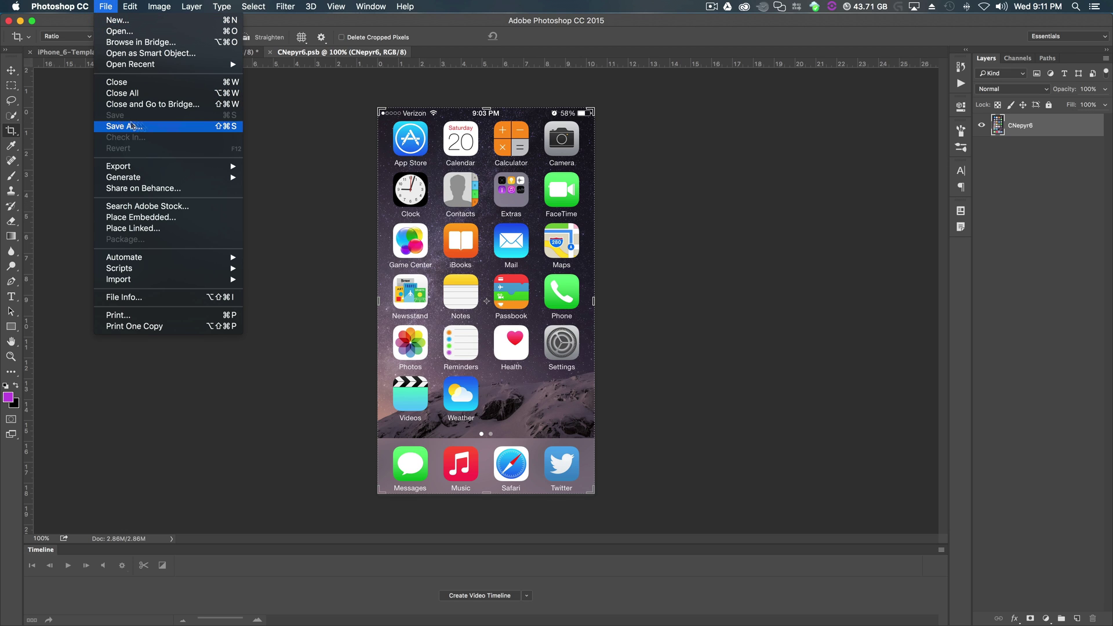
pyautogui.click(317, 129)
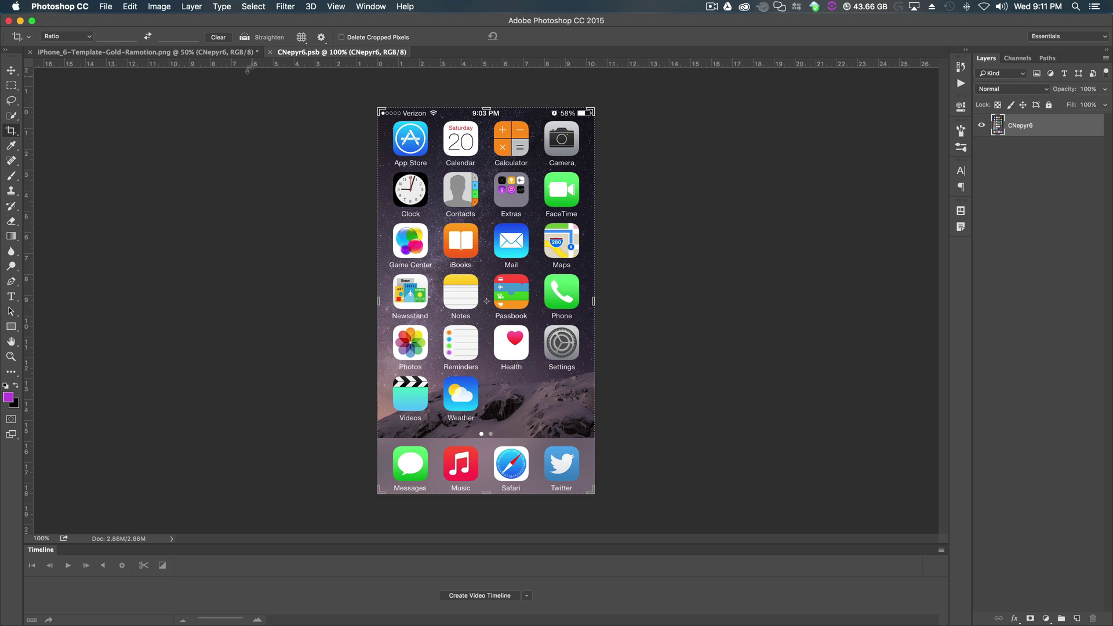
pyautogui.click(217, 52)
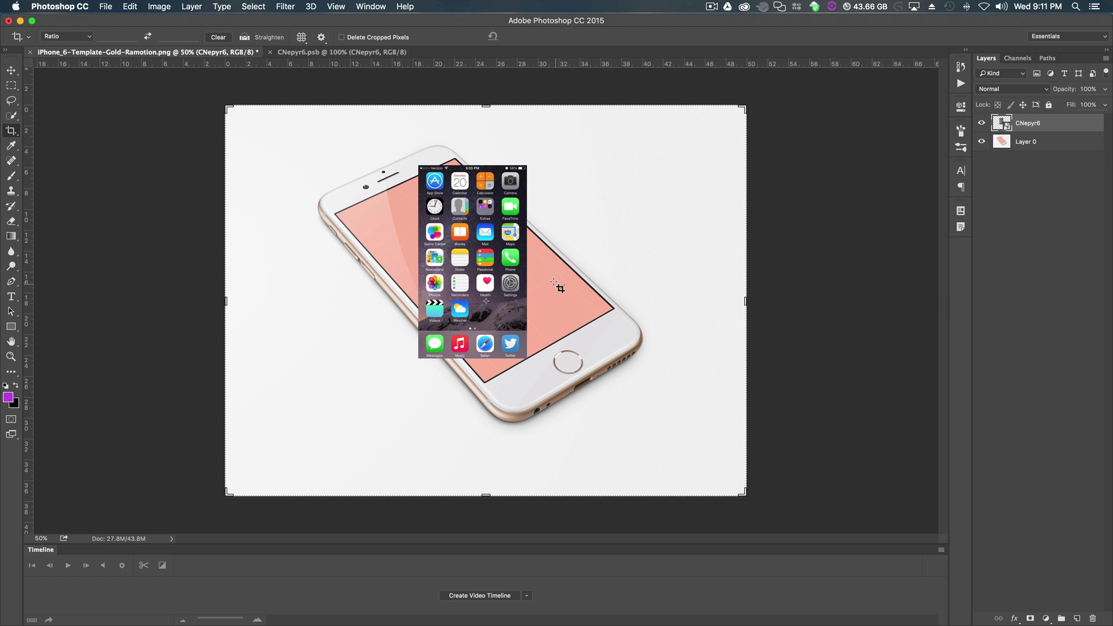
# Step: Start Edit > Perspective Warp and draw a grid around the screenshot, then enter Warp mode
pyautogui.click(105, 7)
pyautogui.moveTo(137, 6)
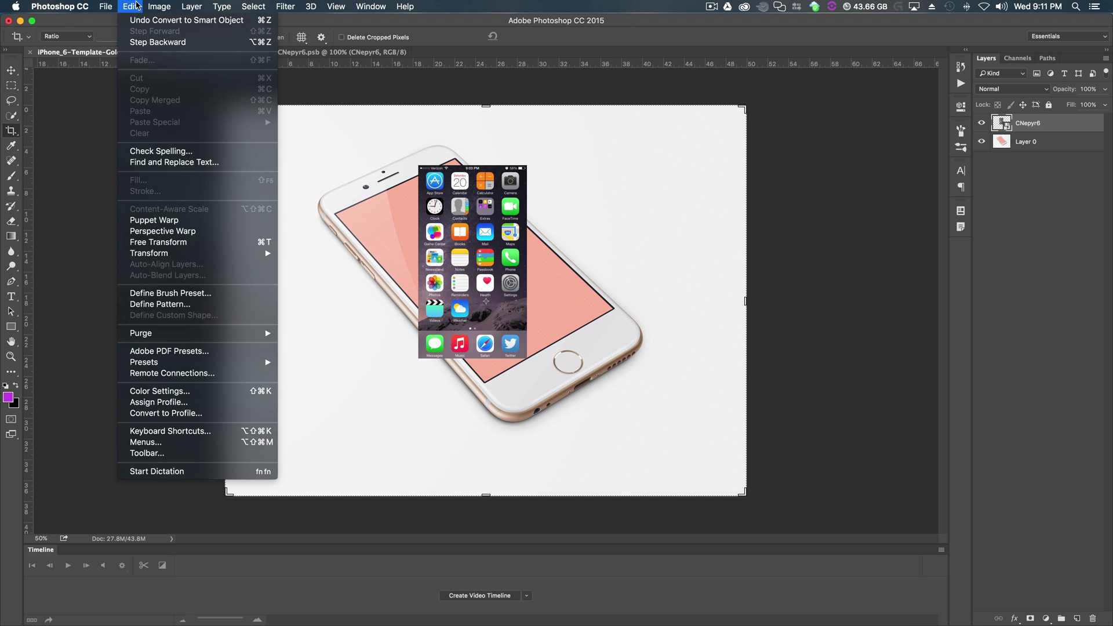
pyautogui.click(177, 231)
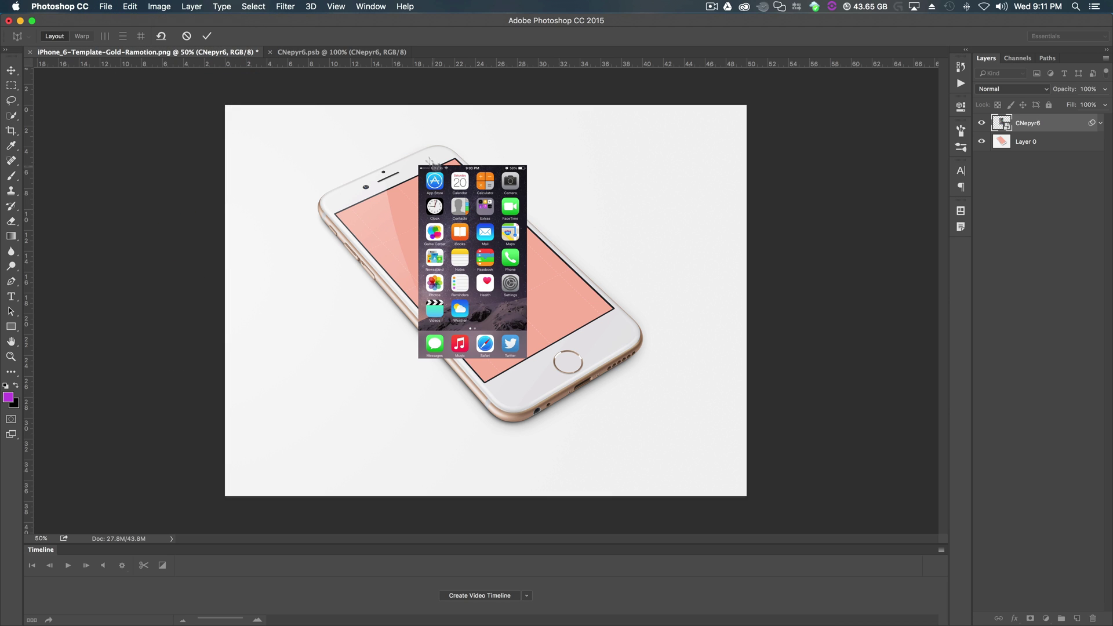
pyautogui.moveTo(415, 161); pyautogui.dragTo(531, 363)
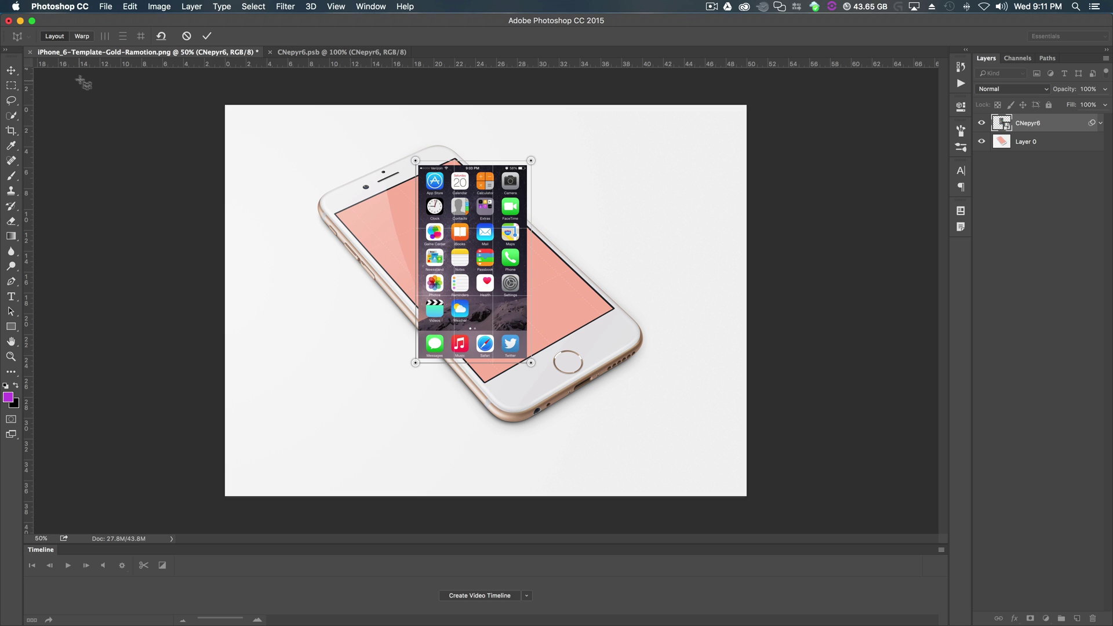
pyautogui.click(82, 37)
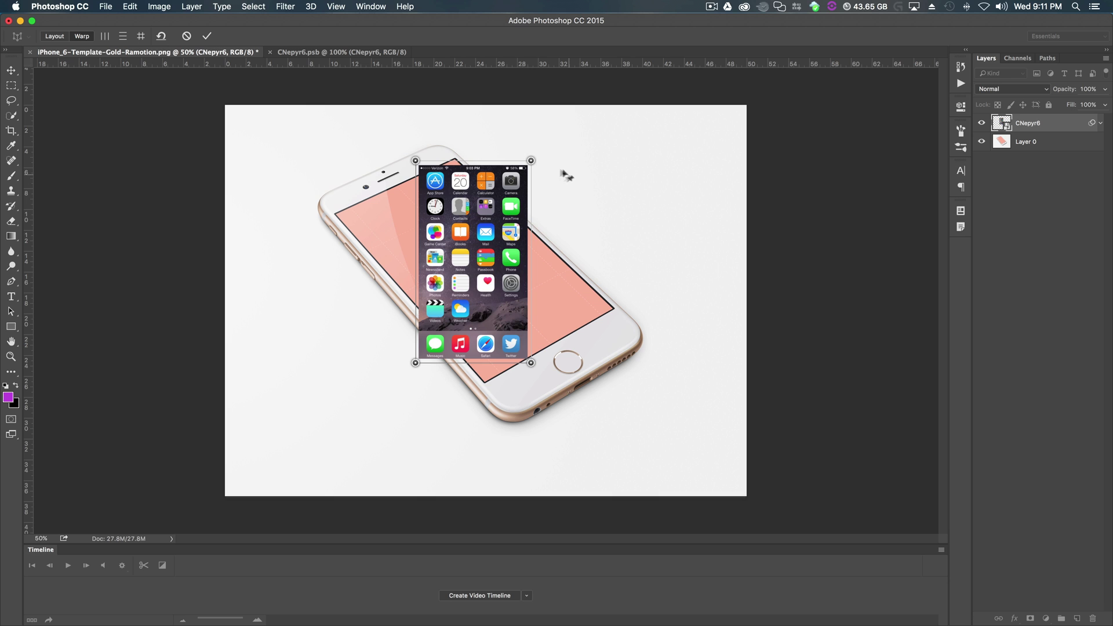
# Step: Drag the screenshot's four corner pins onto the tilted phone screen's corners
pyautogui.moveTo(414, 159); pyautogui.dragTo(319, 213)
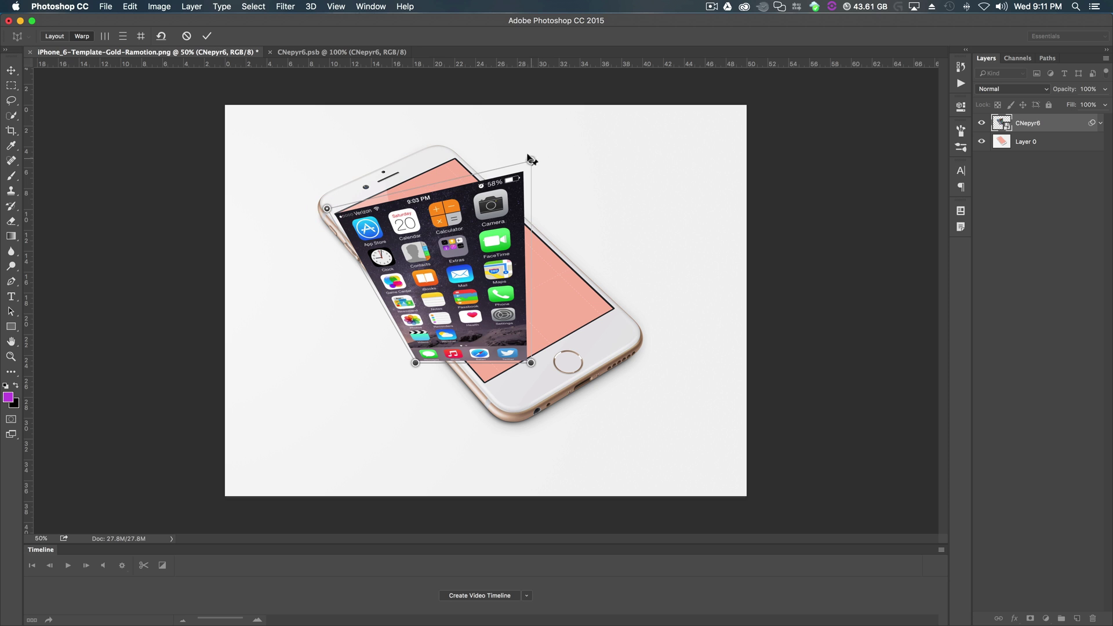
pyautogui.moveTo(530, 161); pyautogui.dragTo(450, 147)
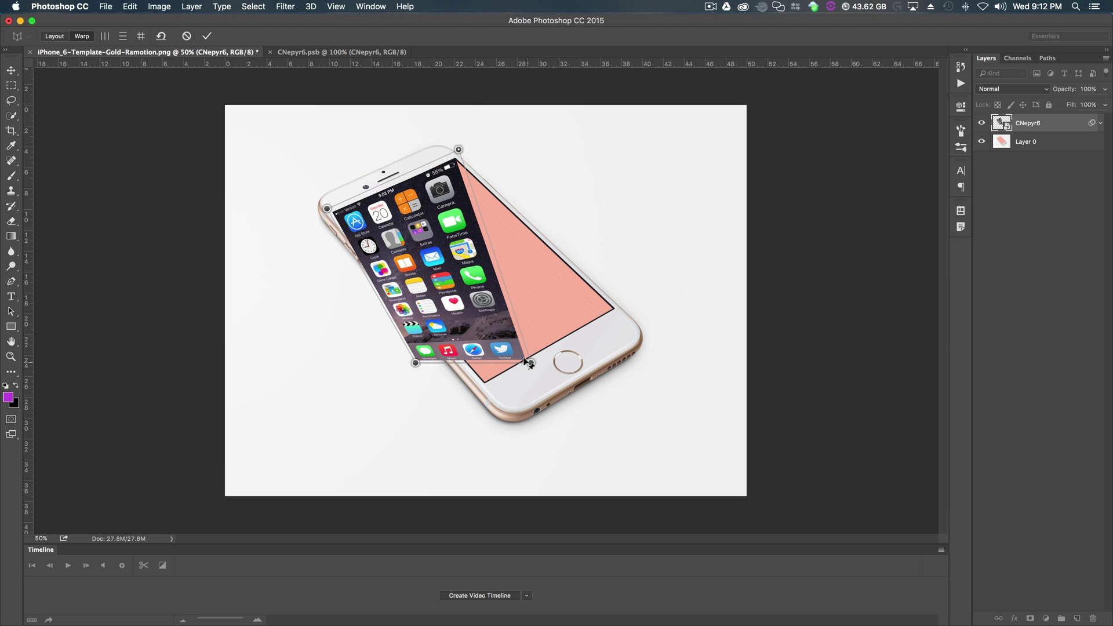
pyautogui.moveTo(531, 363); pyautogui.dragTo(632, 308)
pyautogui.moveTo(416, 364); pyautogui.dragTo(488, 392)
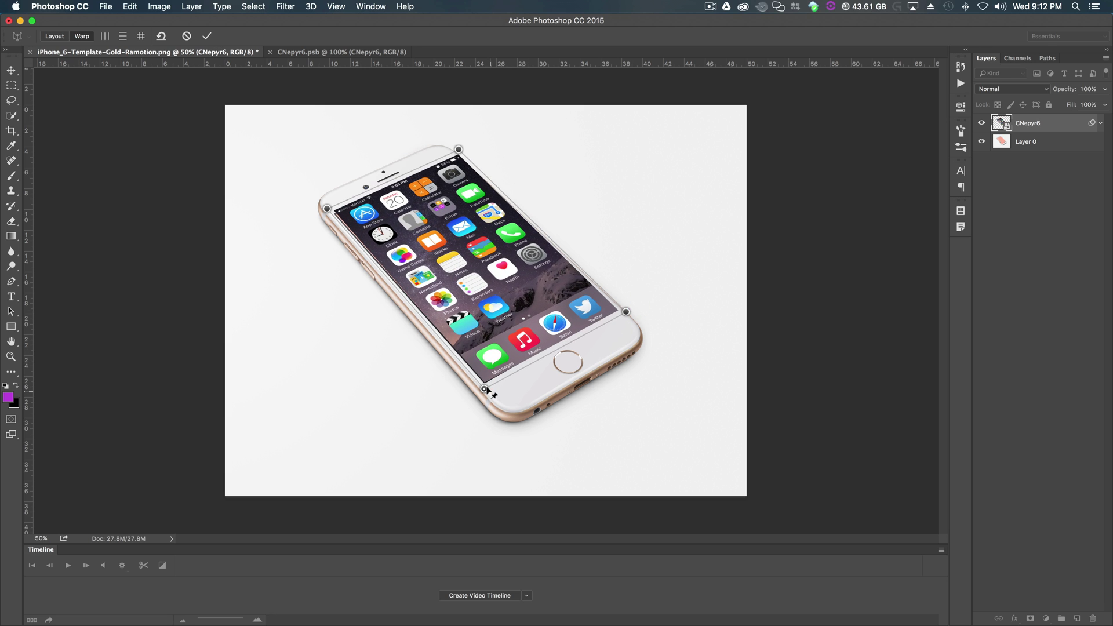
pyautogui.click(486, 391)
pyautogui.moveTo(326, 206); pyautogui.dragTo(328, 212)
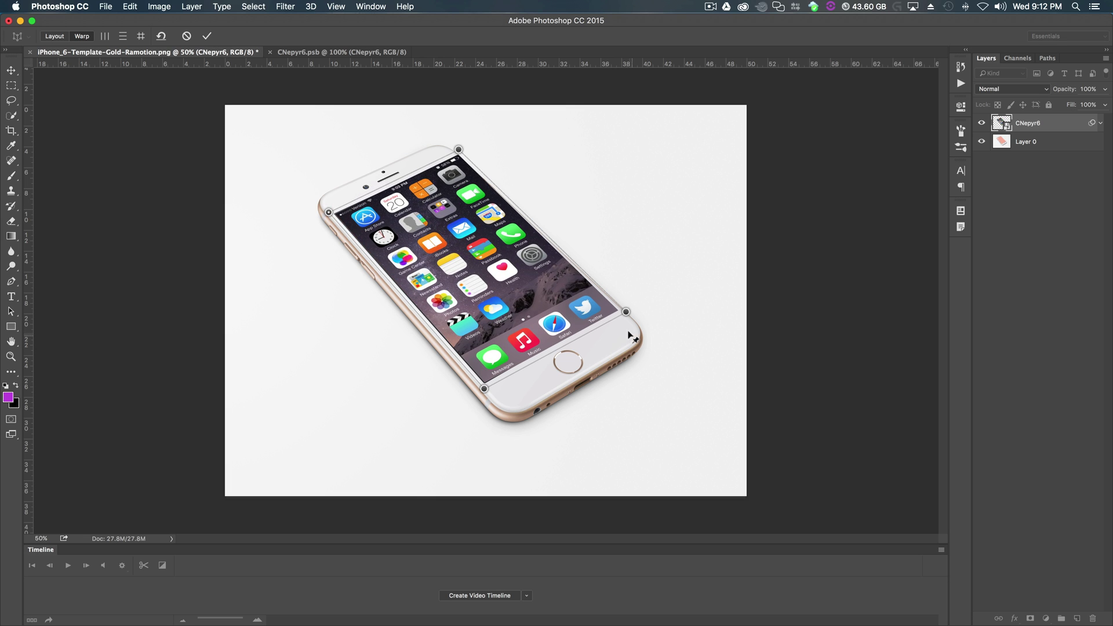
pyautogui.moveTo(626, 313); pyautogui.dragTo(620, 310)
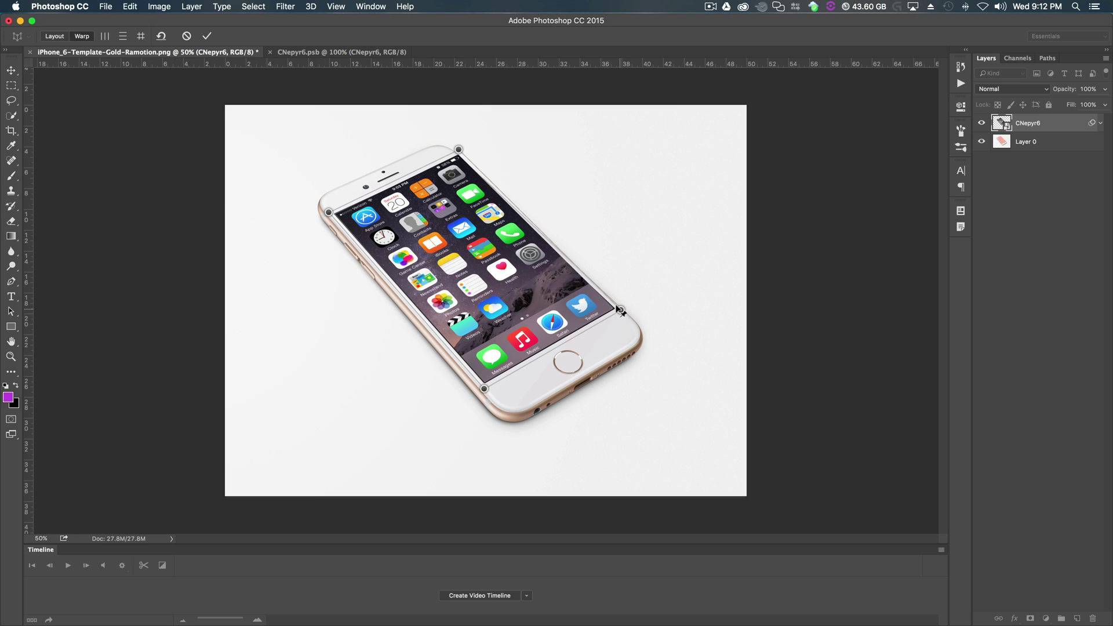
pyautogui.click(620, 311)
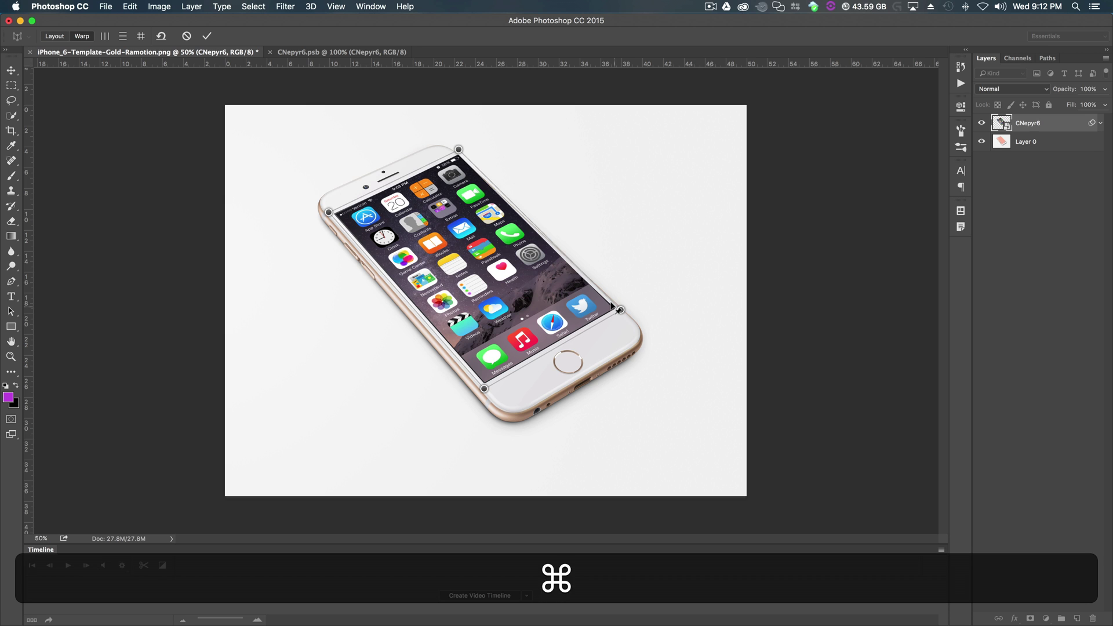
# Step: Zoom in and fine-tune each warp corner to align with the screen edges
pyautogui.press('super+equal')
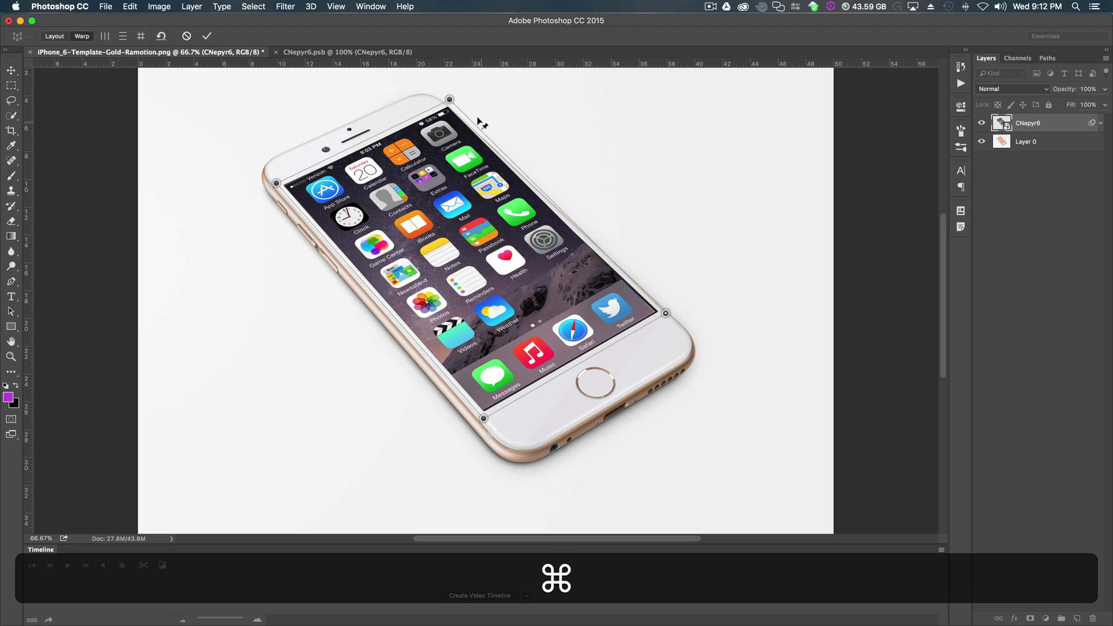
pyautogui.press('super+equal')
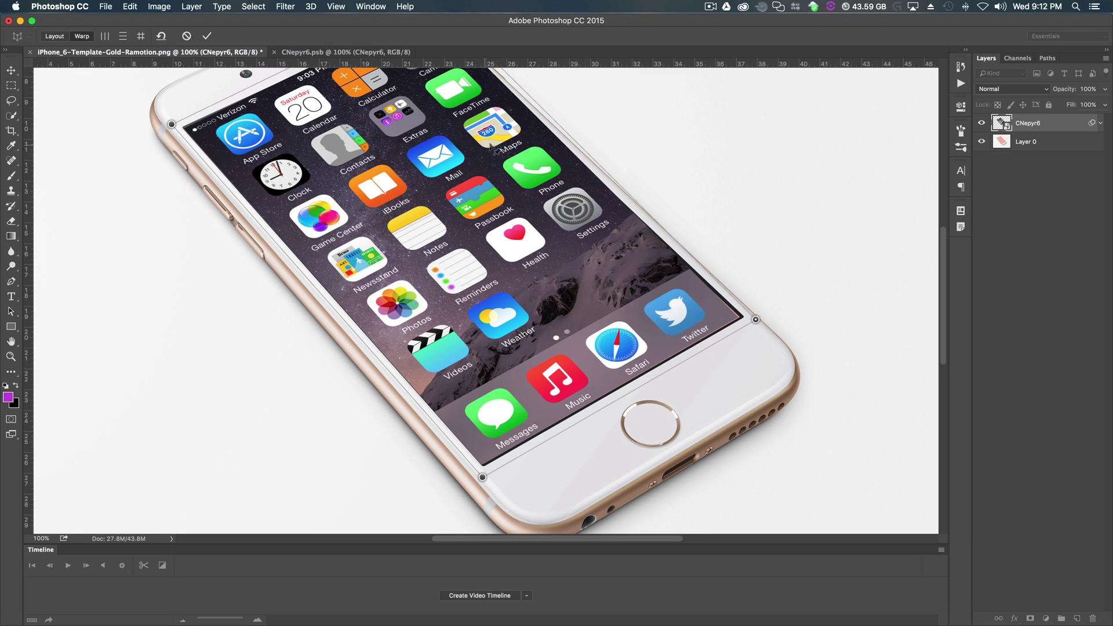
pyautogui.scroll(5, 493, 148)
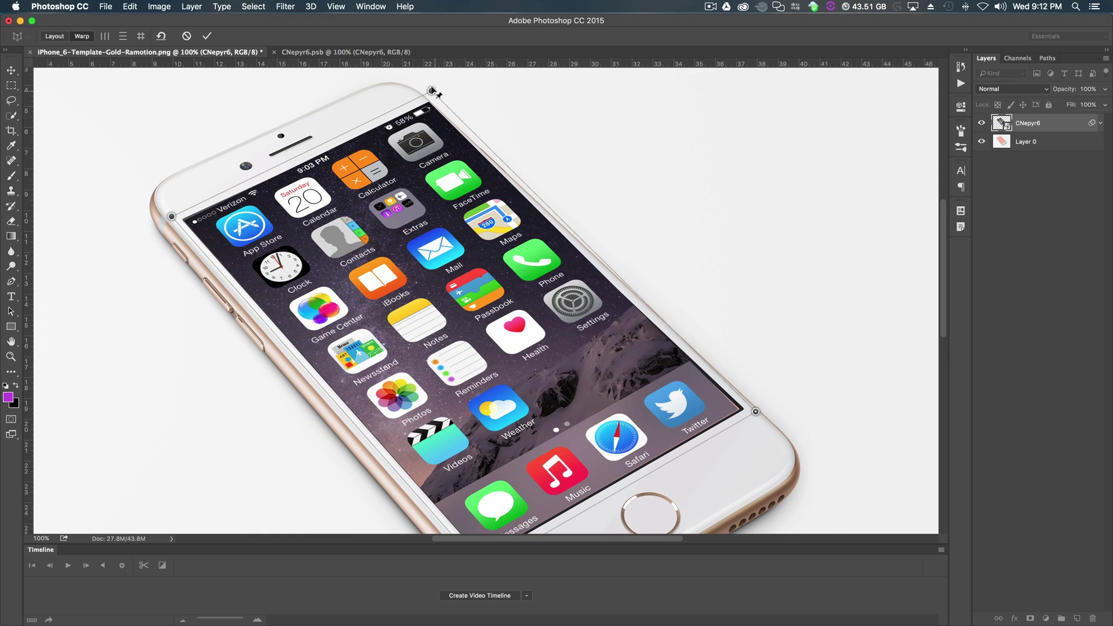
pyautogui.moveTo(431, 89); pyautogui.dragTo(426, 99)
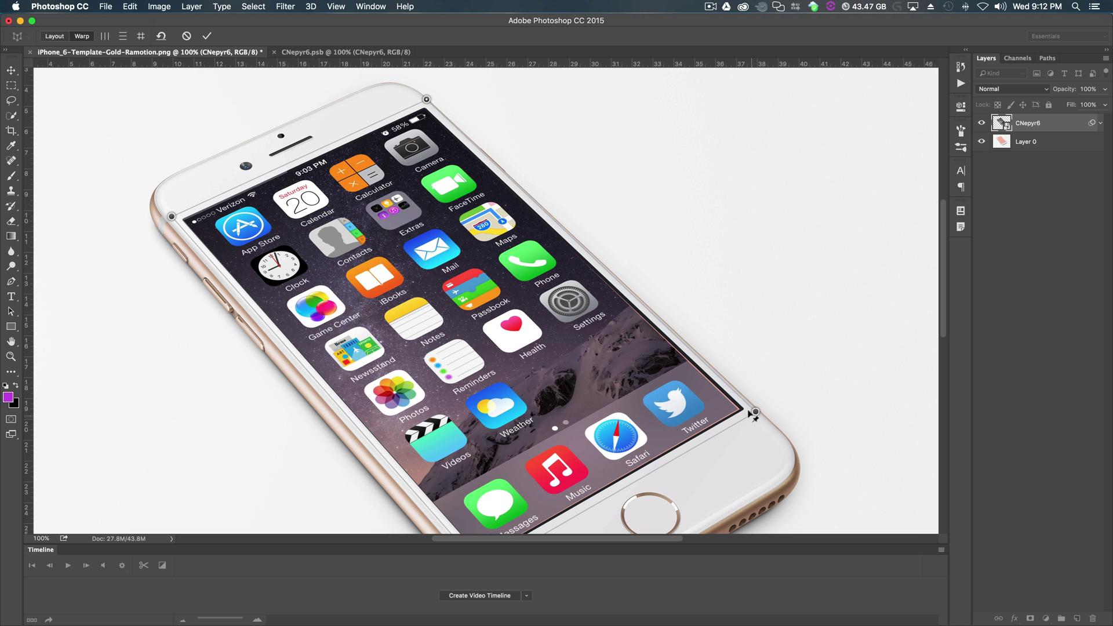
pyautogui.moveTo(755, 410); pyautogui.dragTo(760, 411)
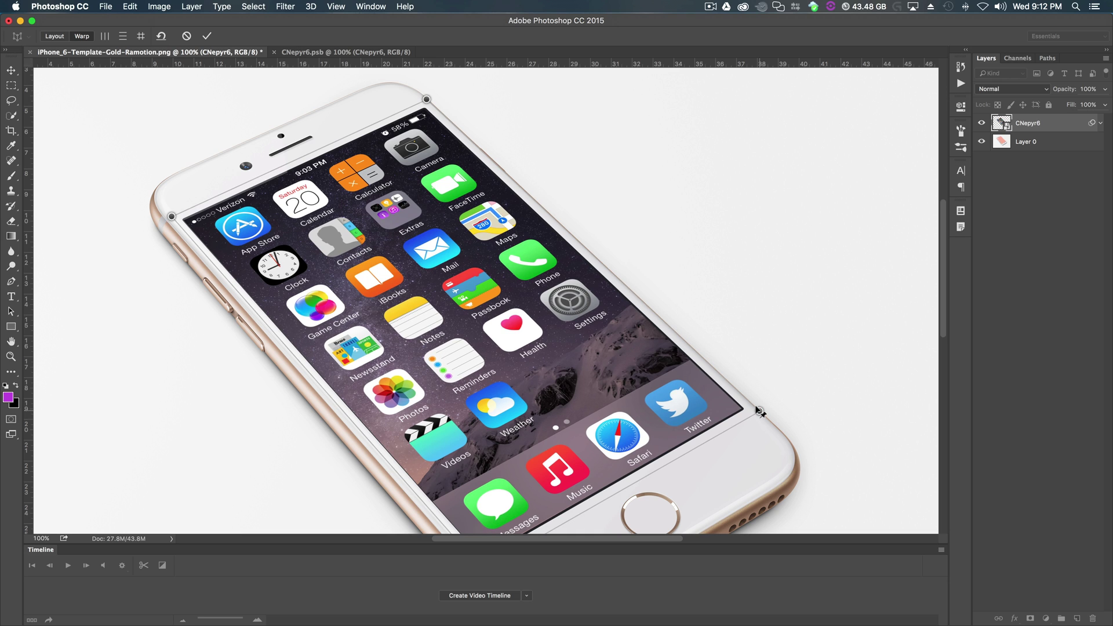
pyautogui.scroll(-5, 503, 407)
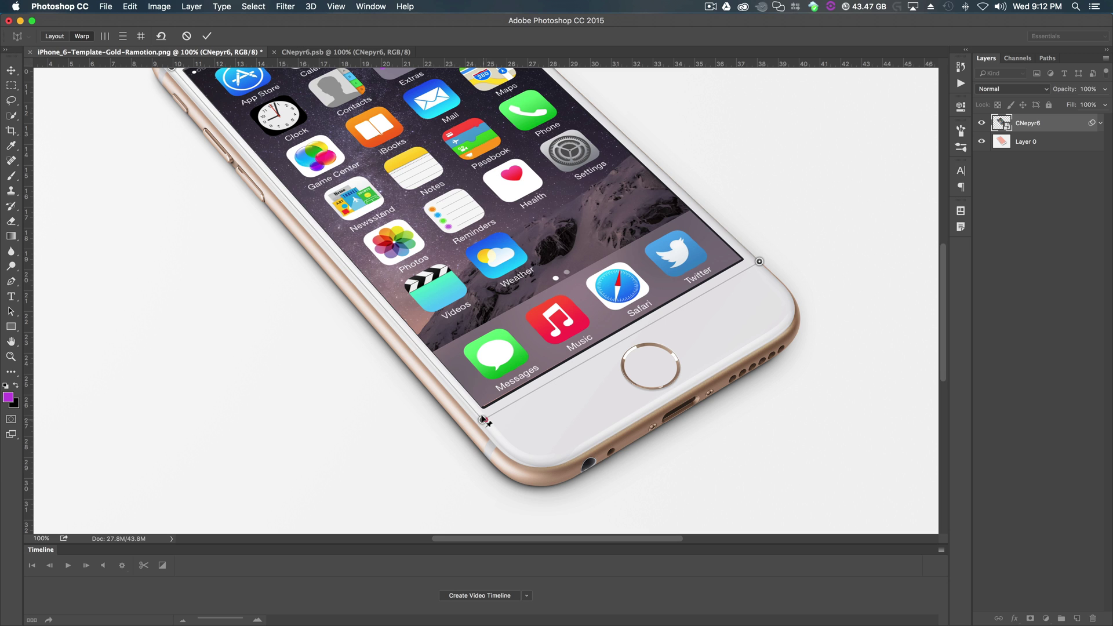
pyautogui.moveTo(483, 419); pyautogui.dragTo(485, 421)
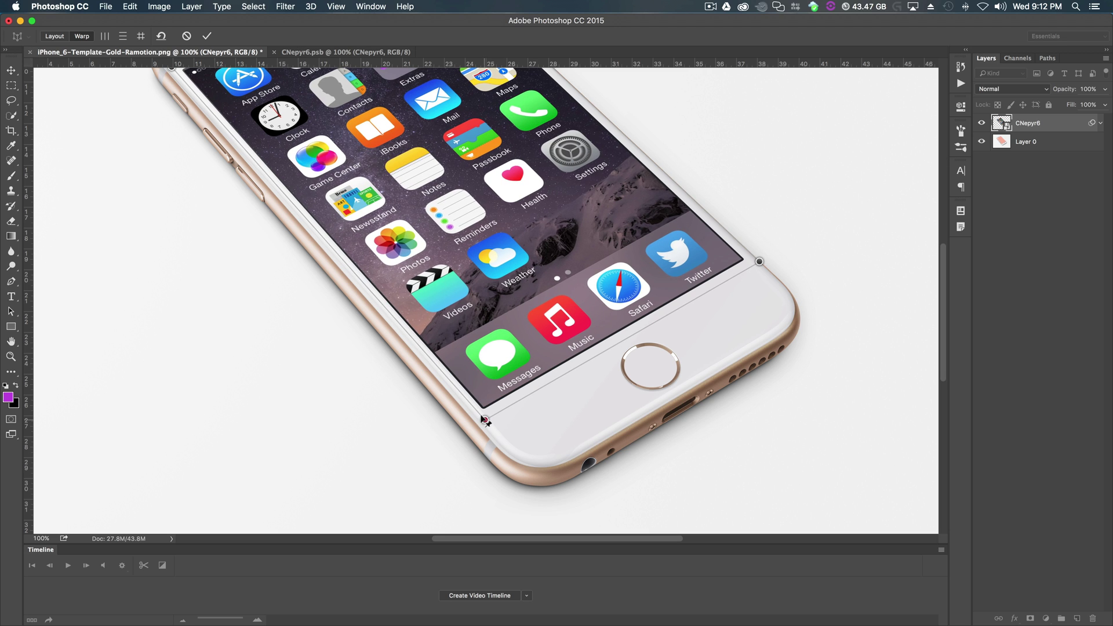
pyautogui.scroll(3, 367, 366)
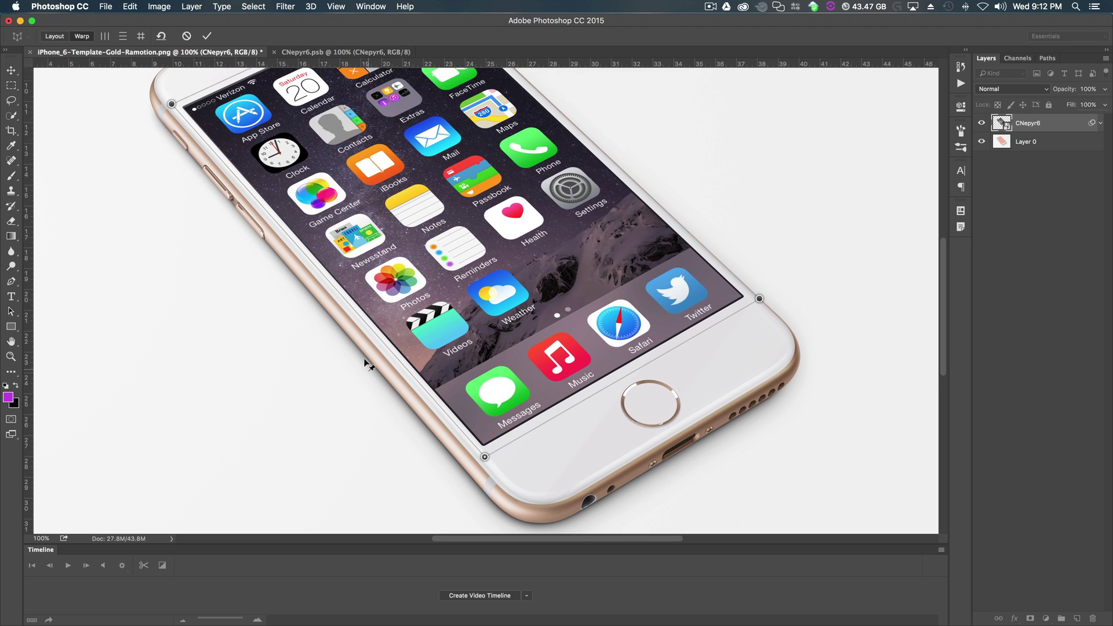
pyautogui.scroll(2, 368, 365)
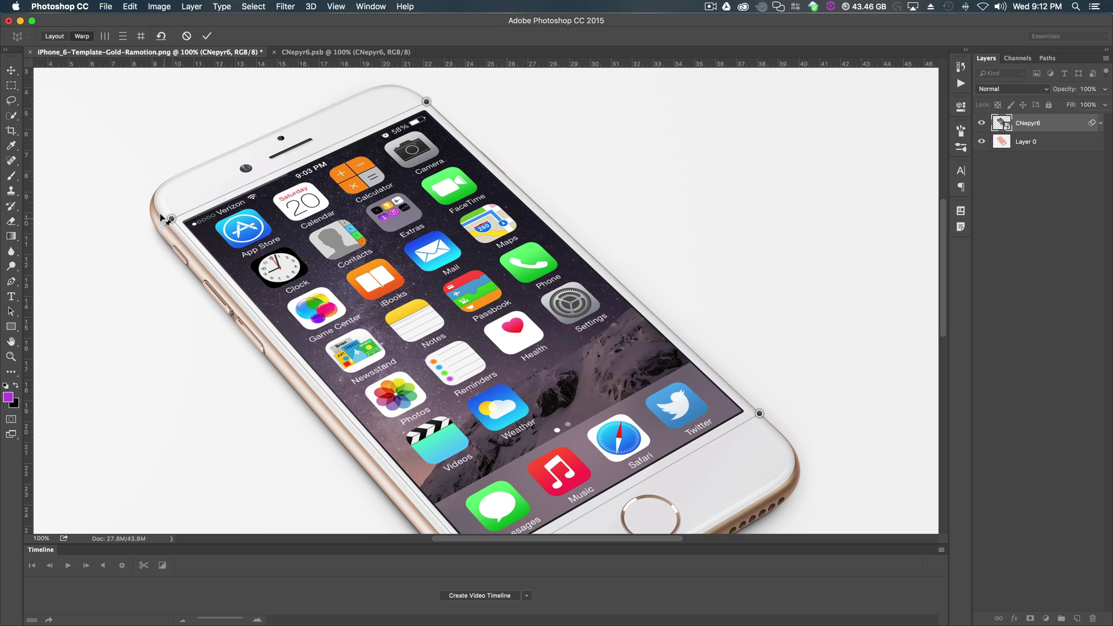
pyautogui.moveTo(169, 217); pyautogui.dragTo(170, 219)
pyautogui.scroll(-2, 194, 281)
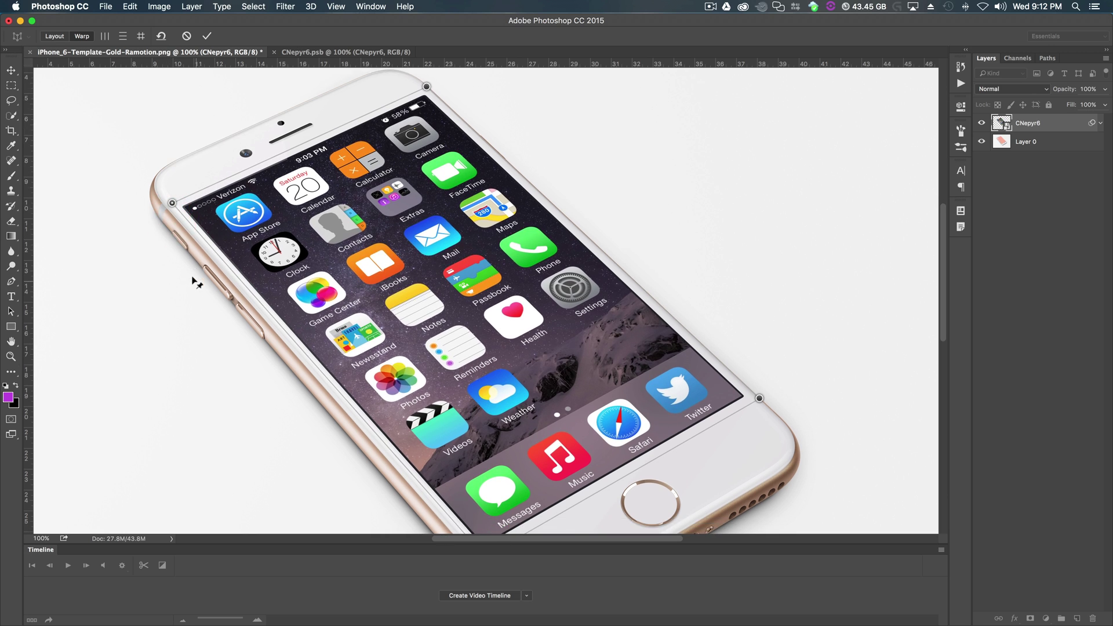
pyautogui.scroll(2, 195, 281)
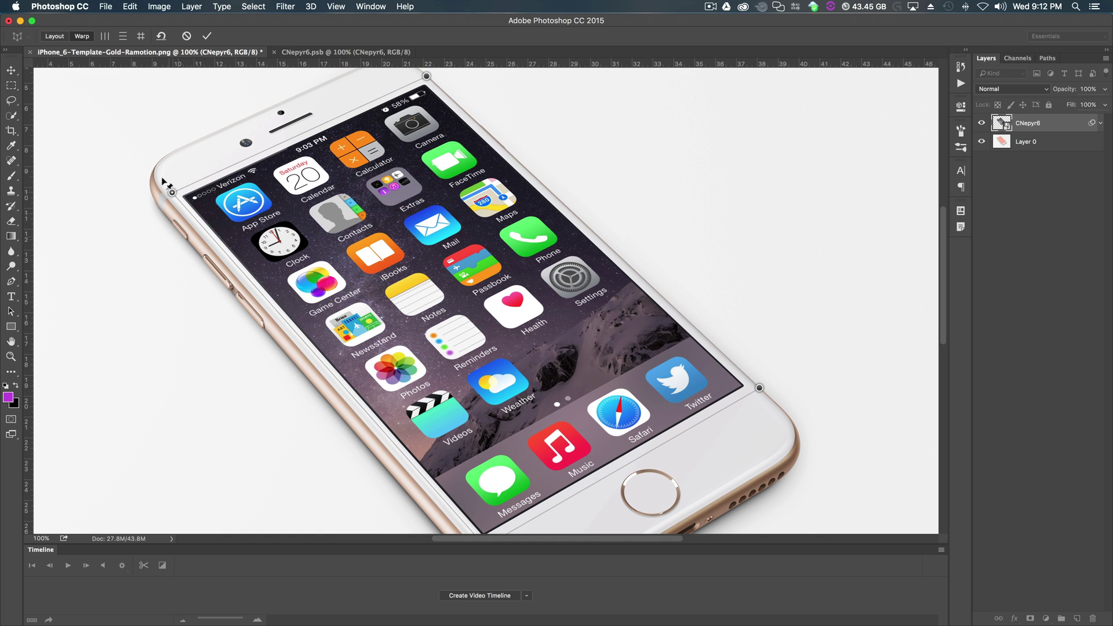
pyautogui.click(207, 37)
pyautogui.press('super+minus')
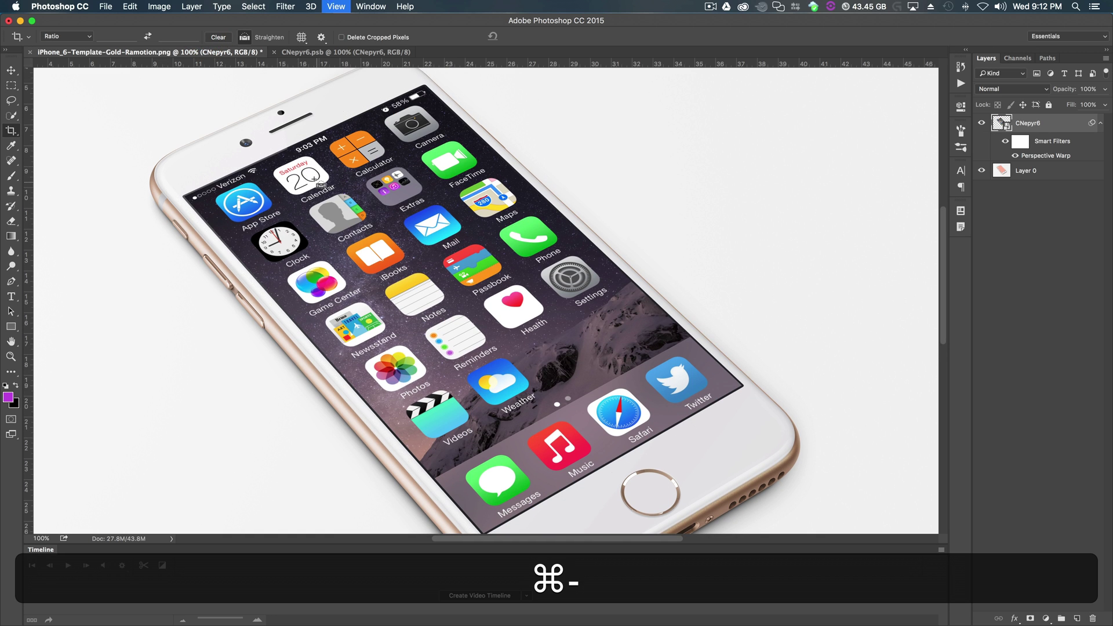
pyautogui.press('super+minus')
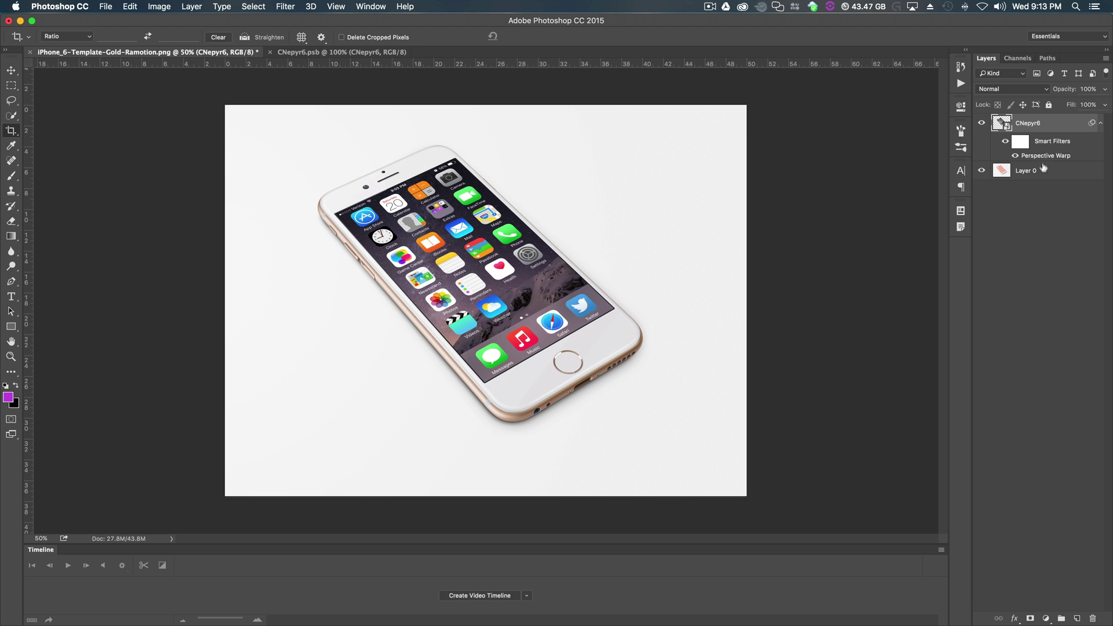
pyautogui.click(1013, 155)
pyautogui.click(1014, 155)
pyautogui.click(1014, 155)
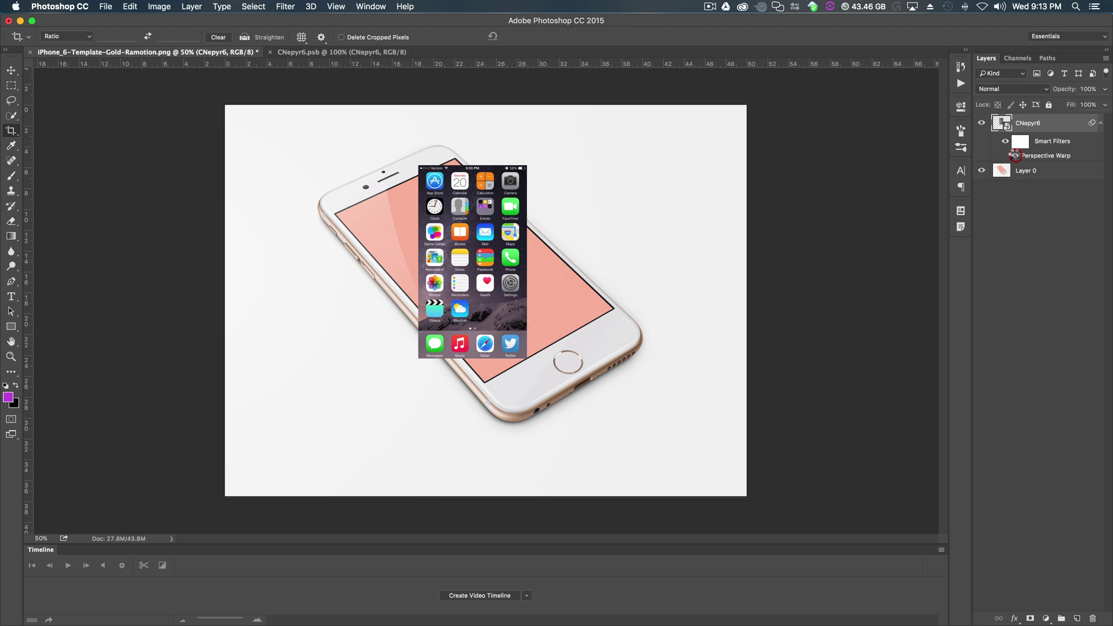
pyautogui.click(1014, 156)
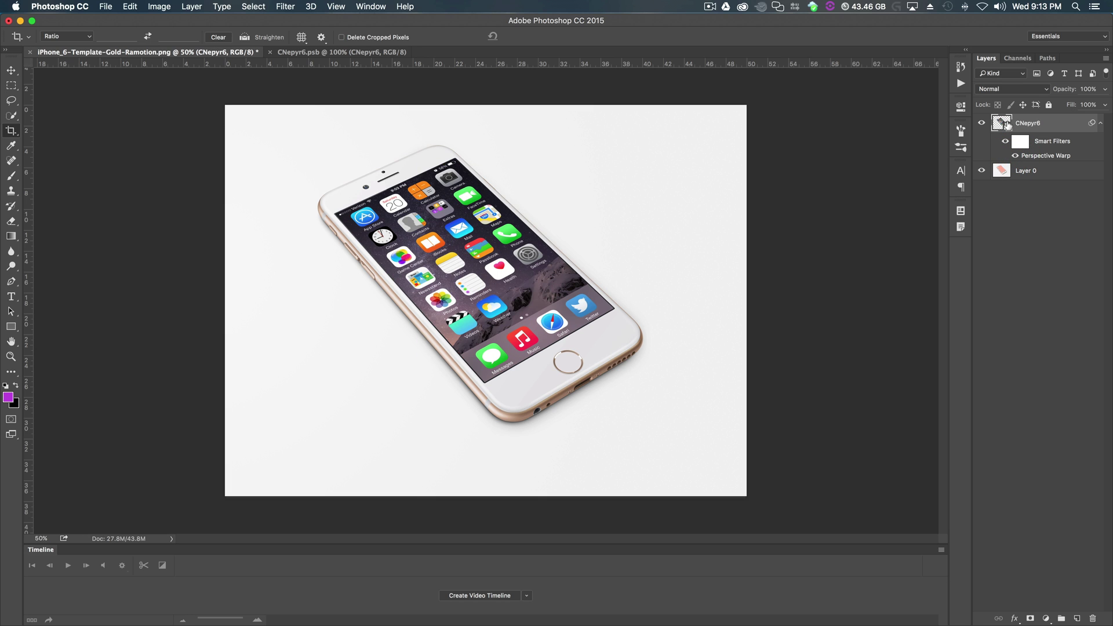
# Step: Open the screenshot smart object and add a 'MAX' text layer over the icons
pyautogui.doubleClick(1006, 124)
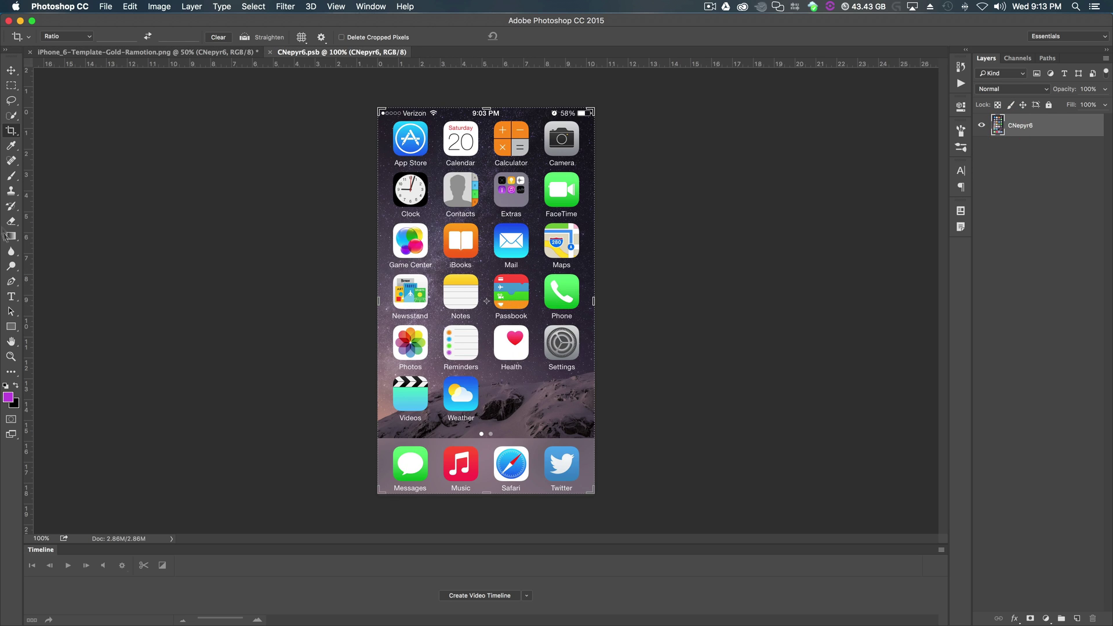
pyautogui.click(11, 298)
pyautogui.click(431, 290)
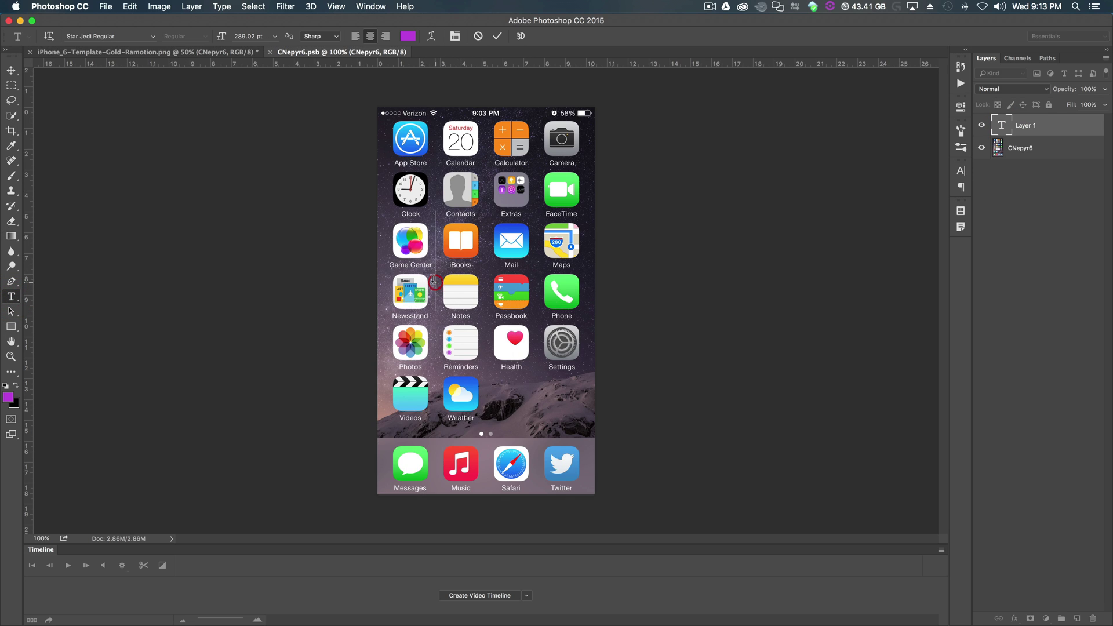
pyautogui.write('MAX')
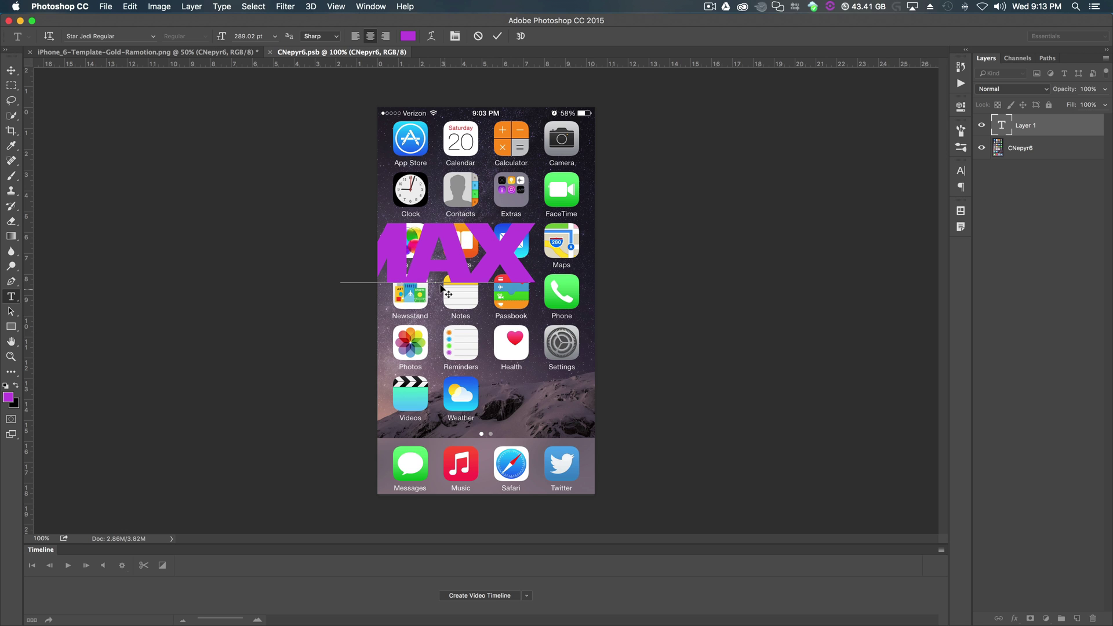
pyautogui.click(11, 70)
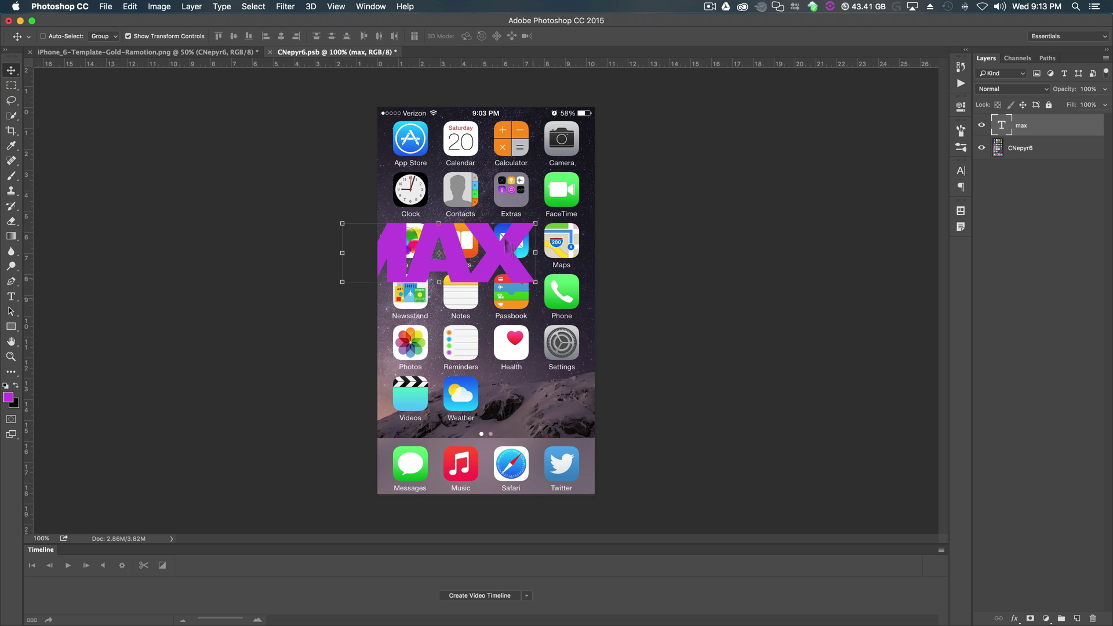
pyautogui.moveTo(509, 256); pyautogui.dragTo(556, 276)
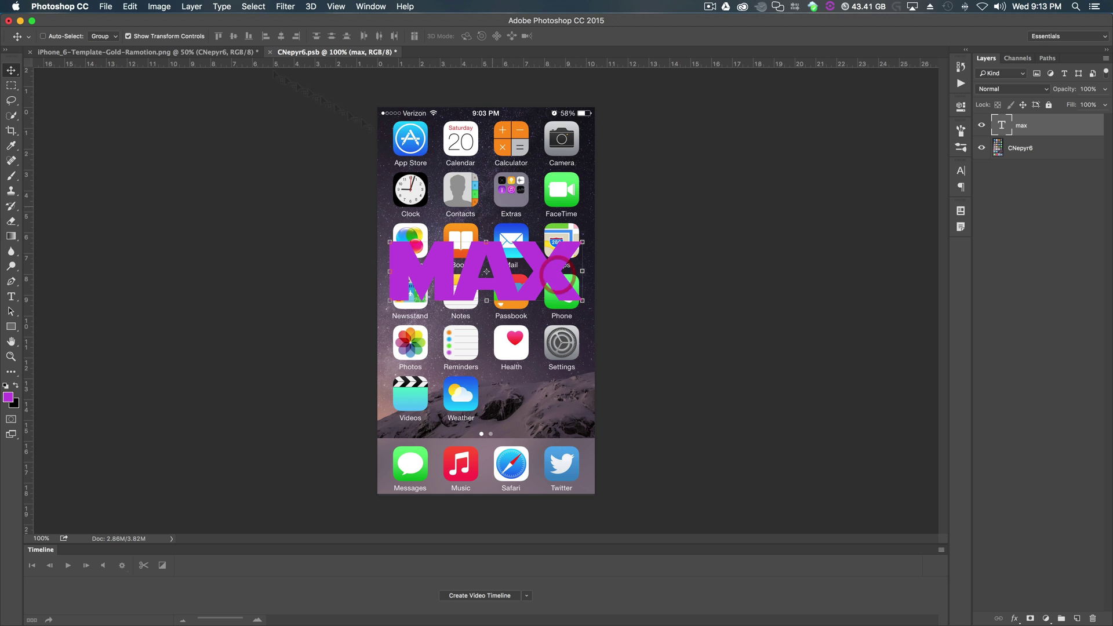
# Step: Save CNepyr6.psb and return to the iPhone mockup document
pyautogui.click(105, 6)
pyautogui.click(125, 126)
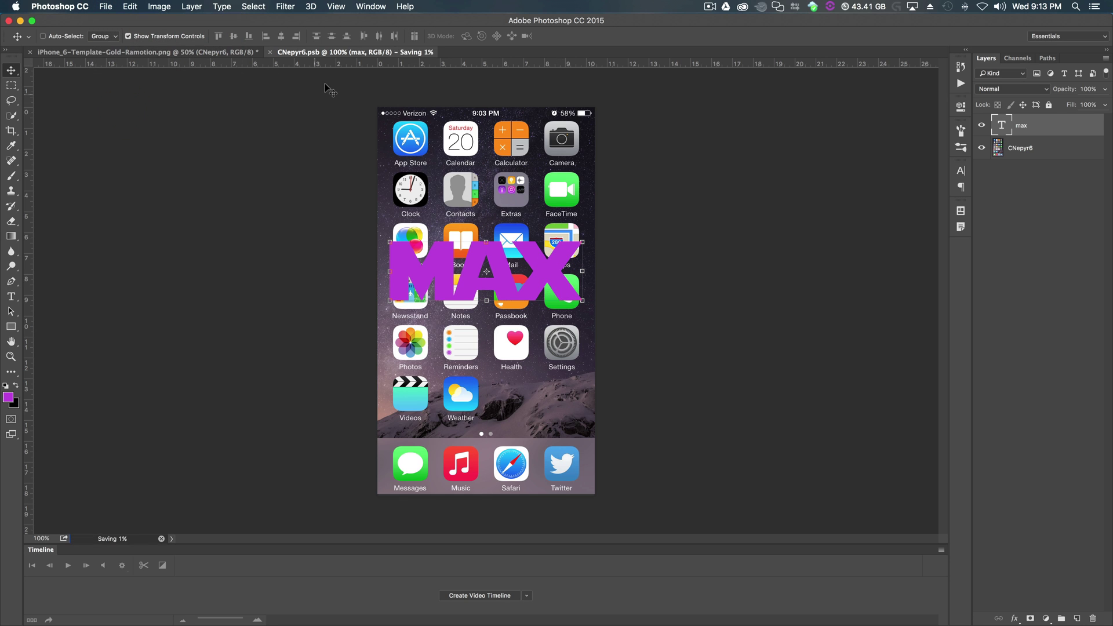
pyautogui.click(184, 53)
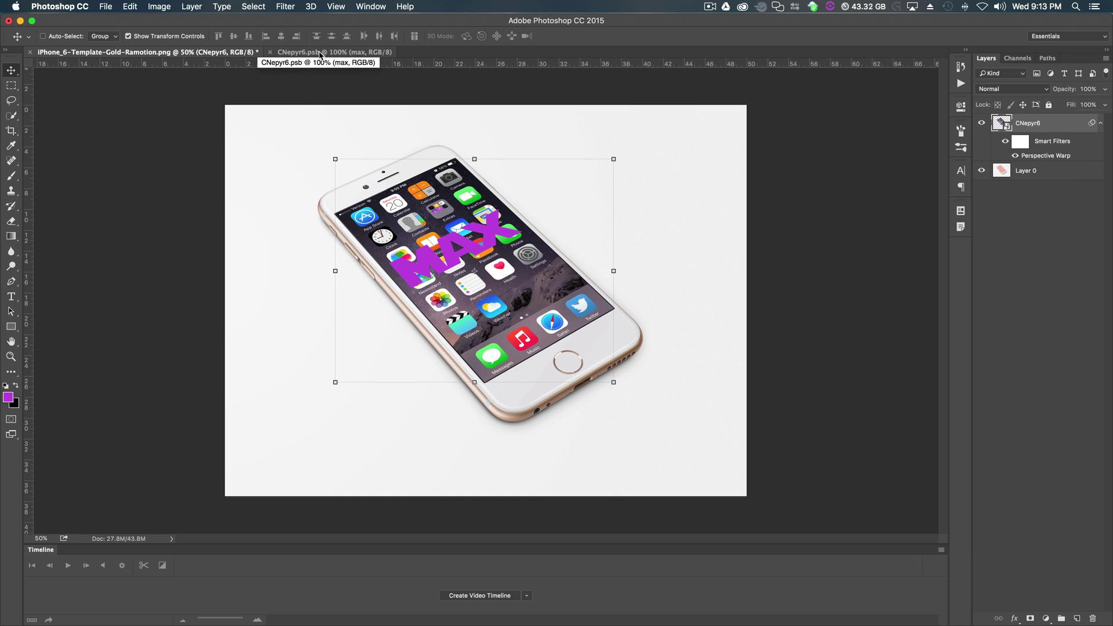
# Step: Select the CNepyr6 screen layer and open Layer Style to apply Inner Glow
pyautogui.click(1051, 266)
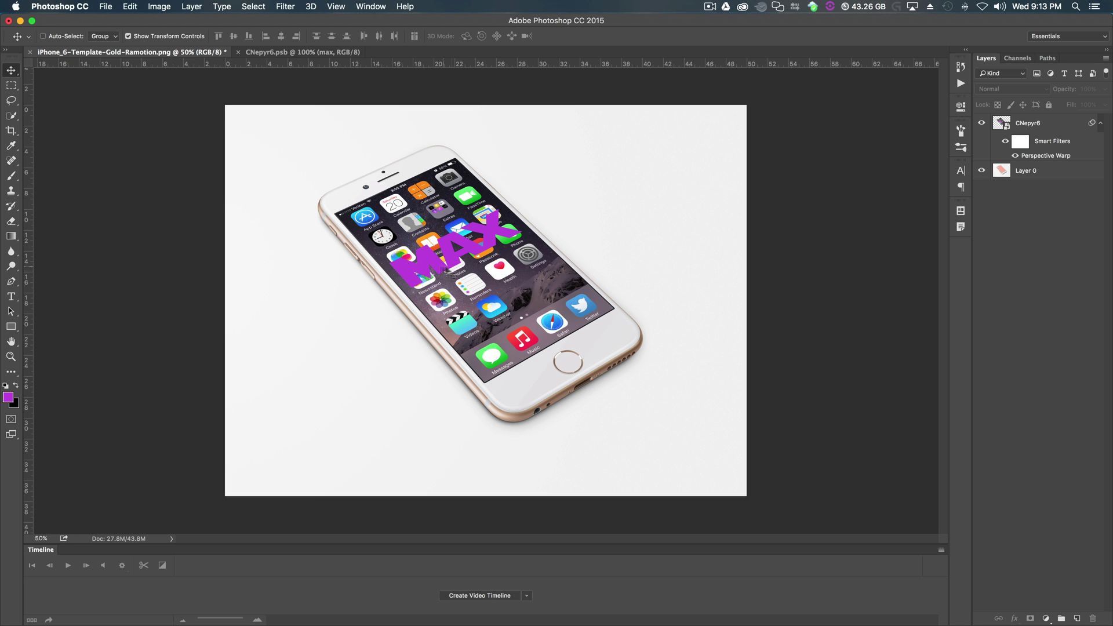
pyautogui.click(186, 7)
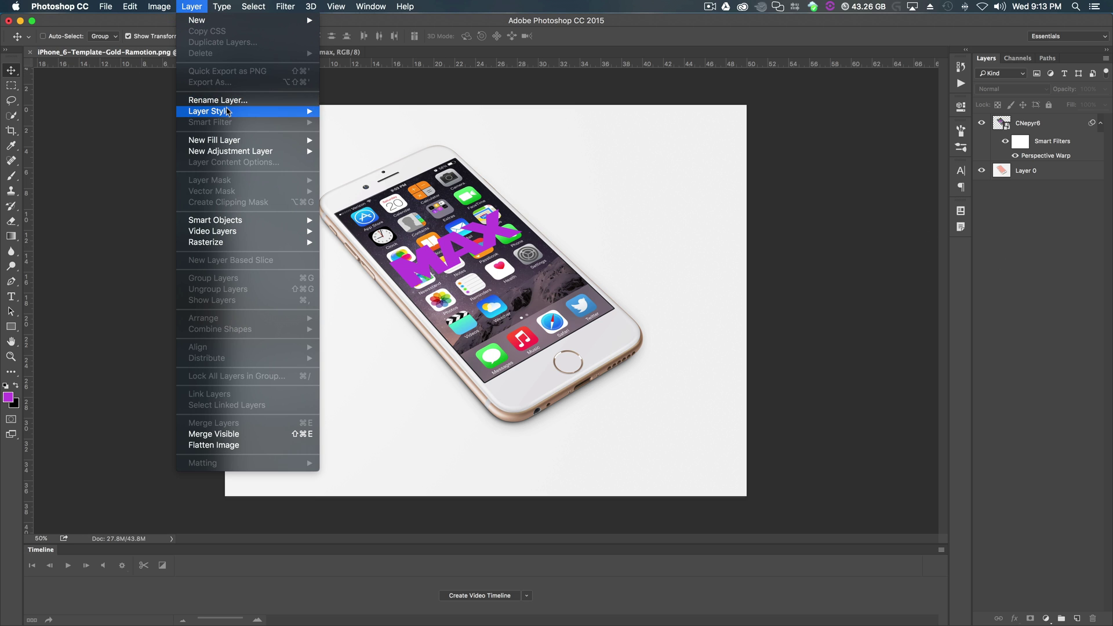
pyautogui.moveTo(229, 112)
pyautogui.click(1052, 242)
pyautogui.click(1029, 122)
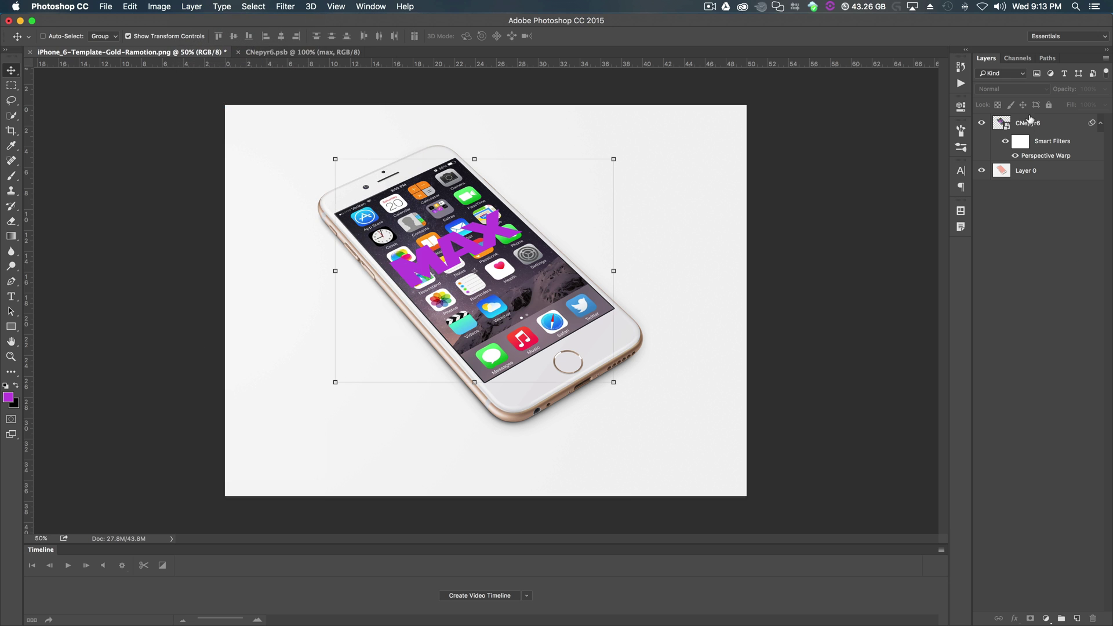
pyautogui.click(191, 7)
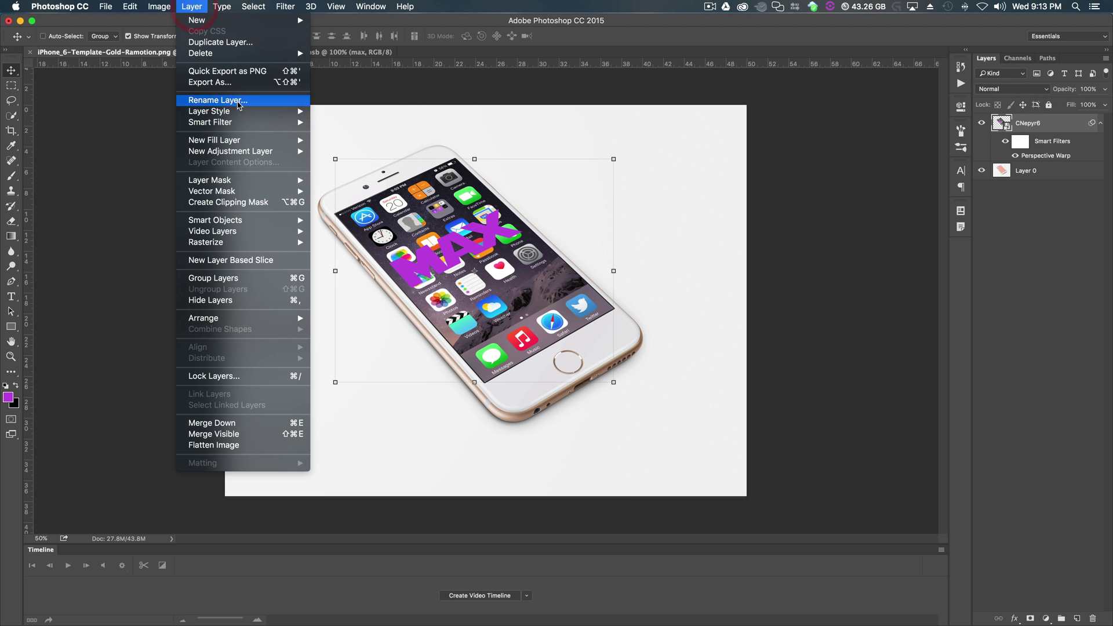
# Step: Add an Inner Glow to the screen layer and enlarge it to 87 px
pyautogui.moveTo(240, 112)
pyautogui.click(355, 163)
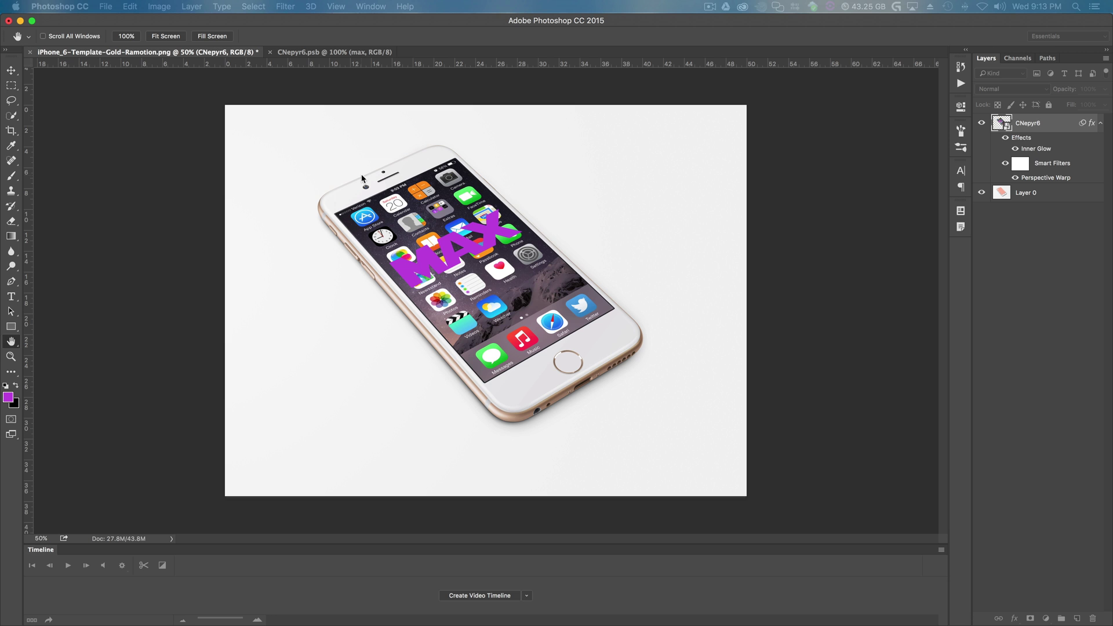
pyautogui.doubleClick(1036, 149)
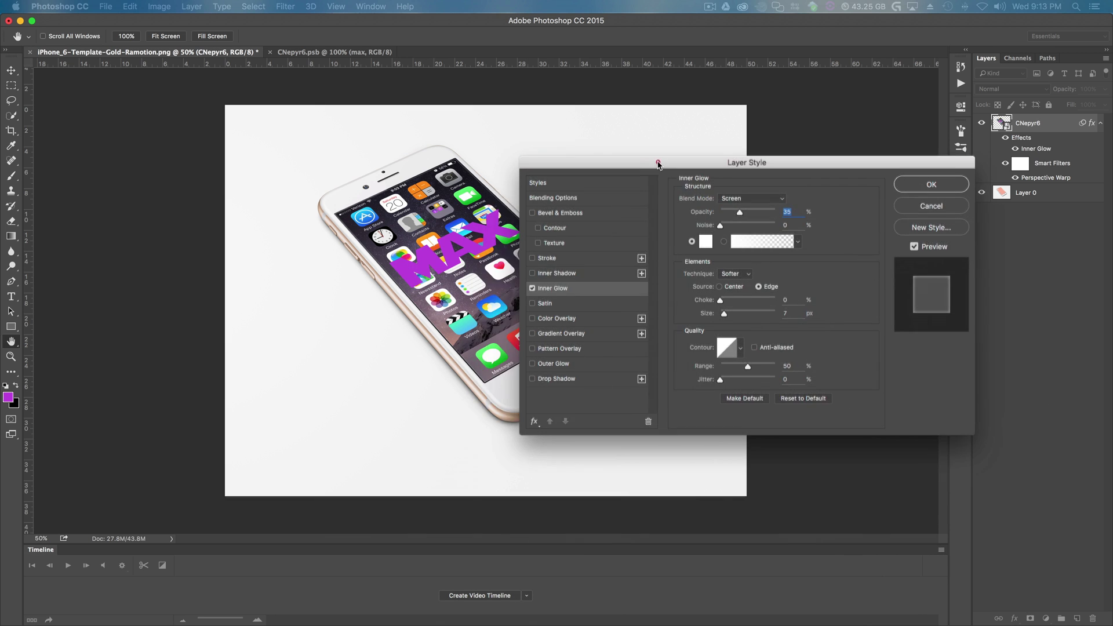
pyautogui.moveTo(661, 149); pyautogui.dragTo(701, 150)
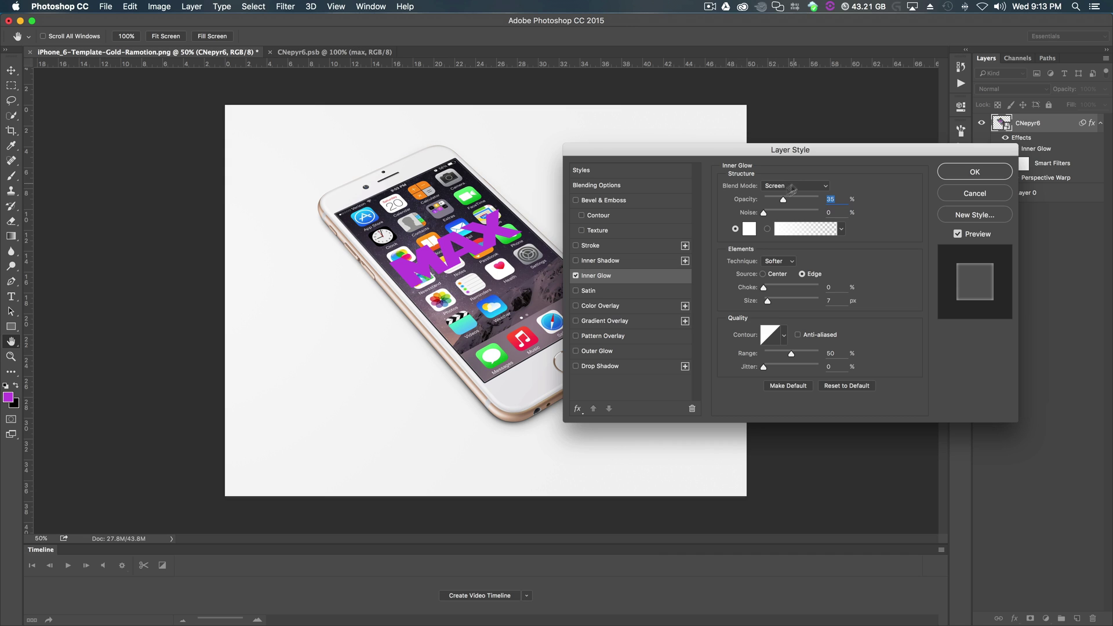
pyautogui.click(769, 301)
pyautogui.moveTo(769, 302); pyautogui.dragTo(786, 302)
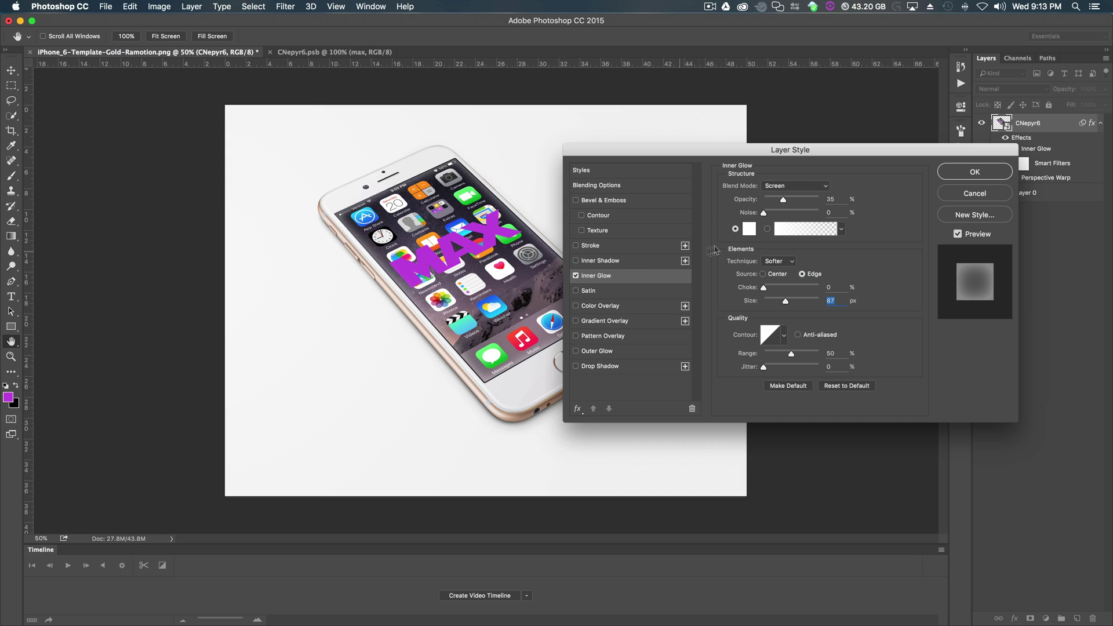
# Step: Set the inner glow blend mode to Normal and its colour to black
pyautogui.click(794, 186)
pyautogui.click(785, 102)
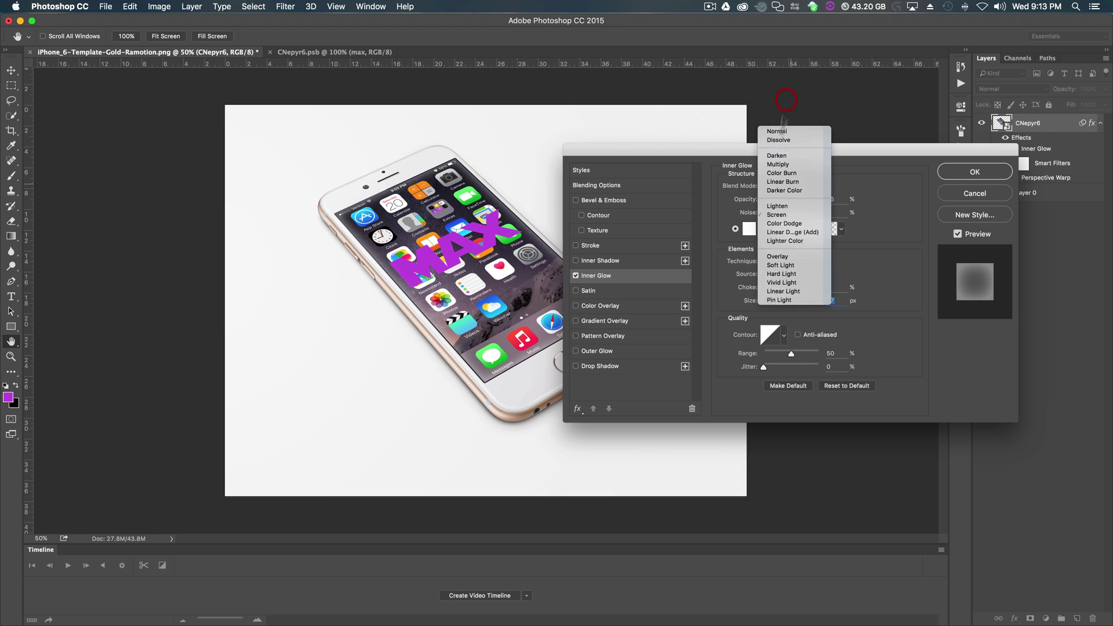
pyautogui.click(749, 229)
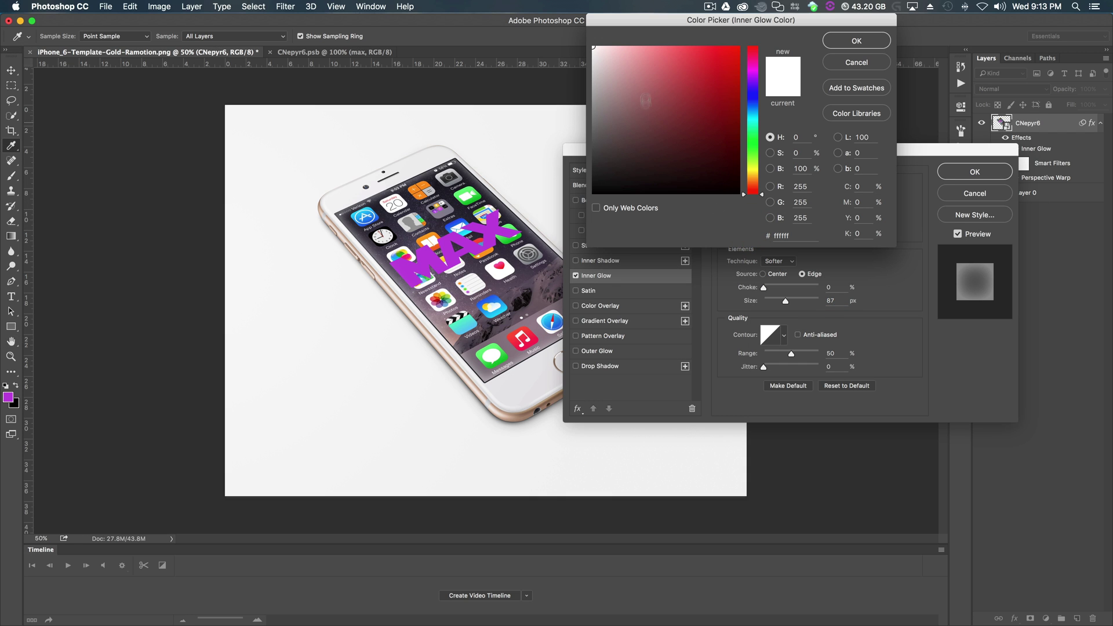
pyautogui.moveTo(643, 142); pyautogui.dragTo(577, 219)
pyautogui.click(856, 39)
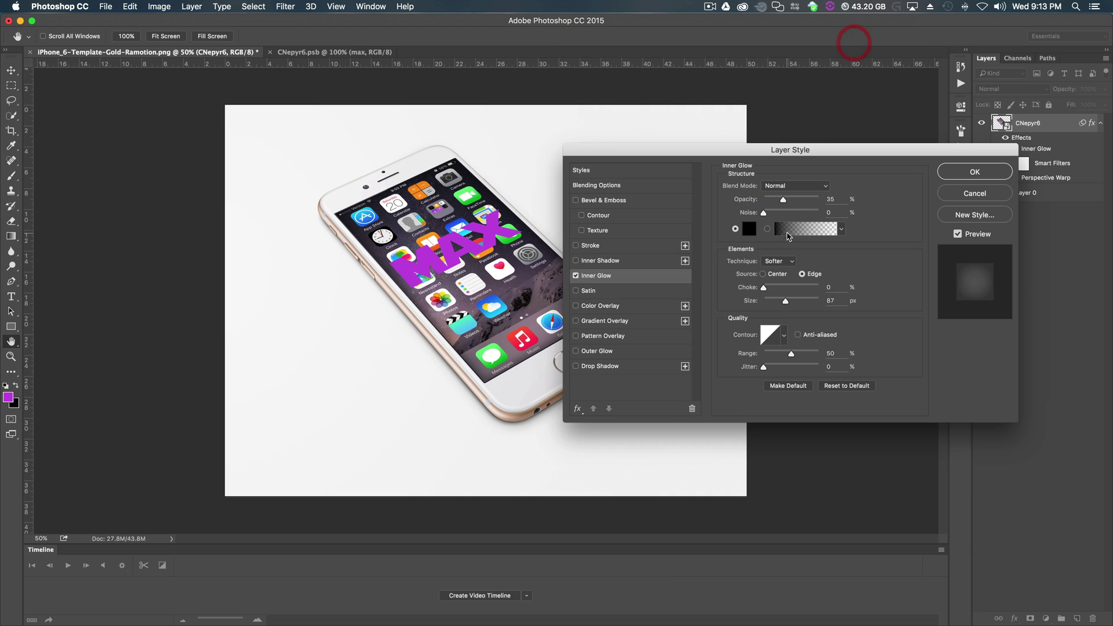
# Step: Reduce the glow to 29 px size and 26% opacity, and apply it
pyautogui.moveTo(784, 201)
pyautogui.mouseDown()
pyautogui.moveTo(775, 203)
pyautogui.moveTo(801, 204)
pyautogui.mouseUp()
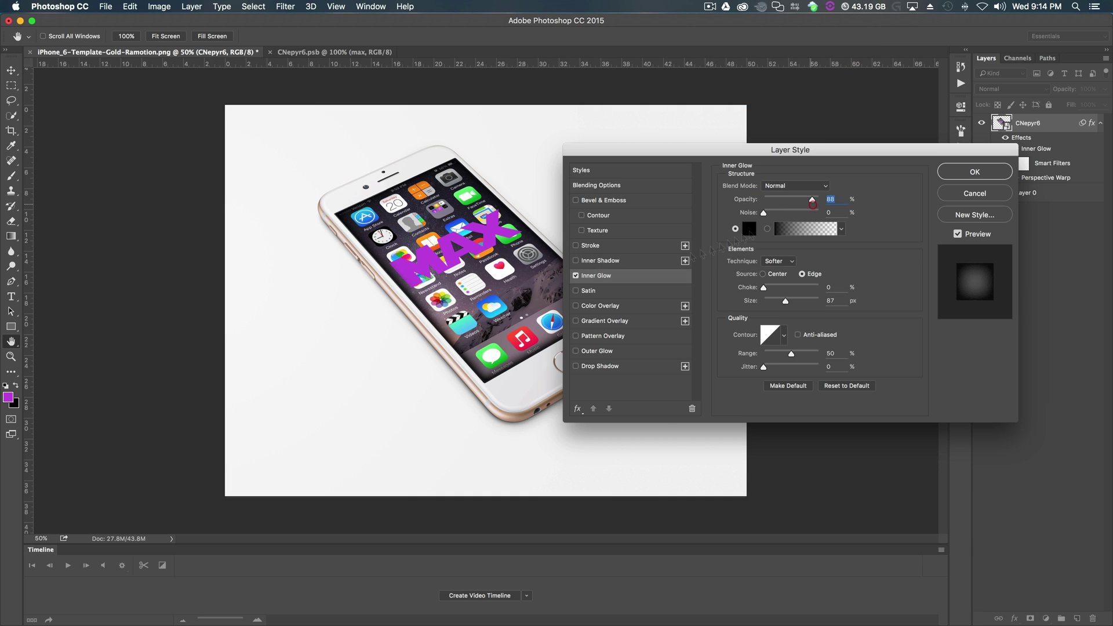
pyautogui.moveTo(784, 305); pyautogui.dragTo(777, 308)
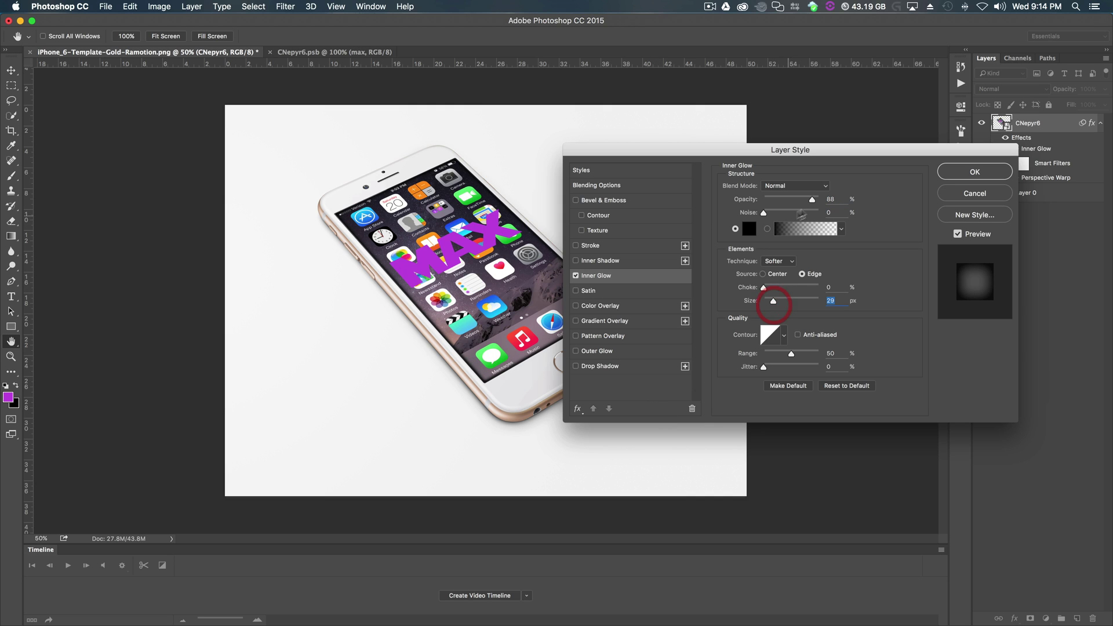
pyautogui.moveTo(812, 200); pyautogui.dragTo(784, 206)
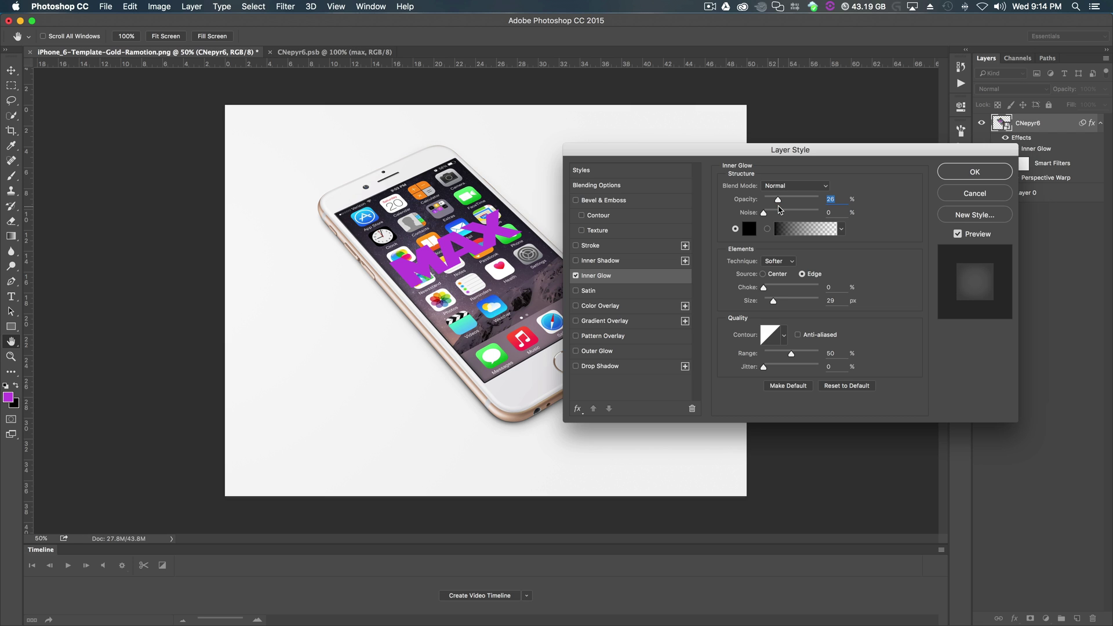
pyautogui.click(974, 172)
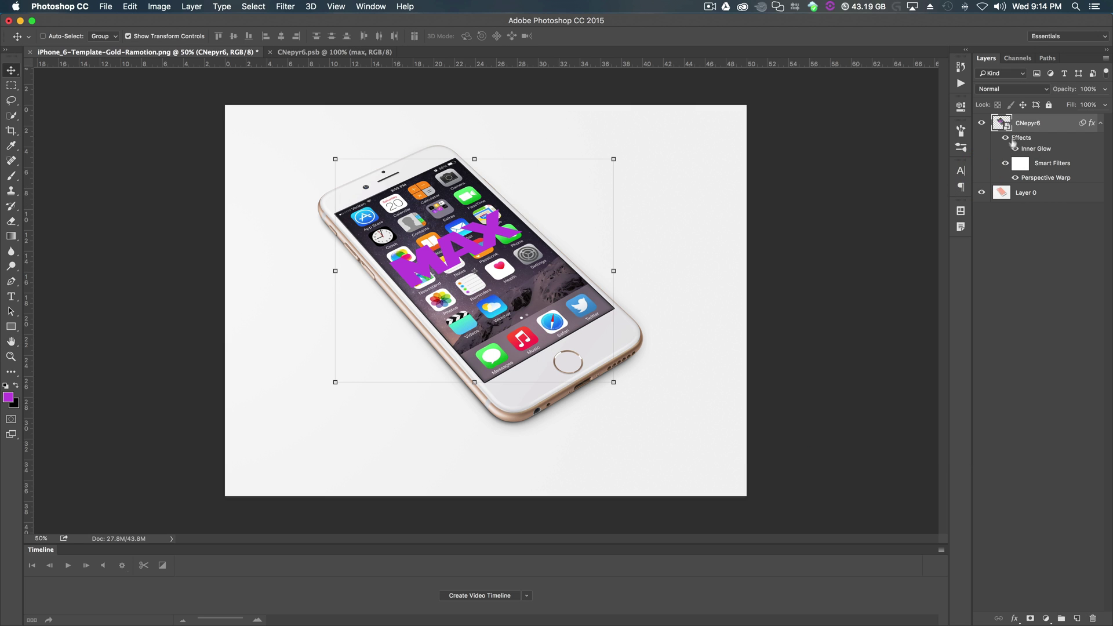
# Step: Toggle the Inner Glow off and on to compare, leaving it hidden
pyautogui.click(1014, 149)
pyautogui.click(1014, 149)
pyautogui.click(1014, 149)
# Step: Compare the mockup with the screen and background layers briefly hidden, then restore them
pyautogui.click(1006, 288)
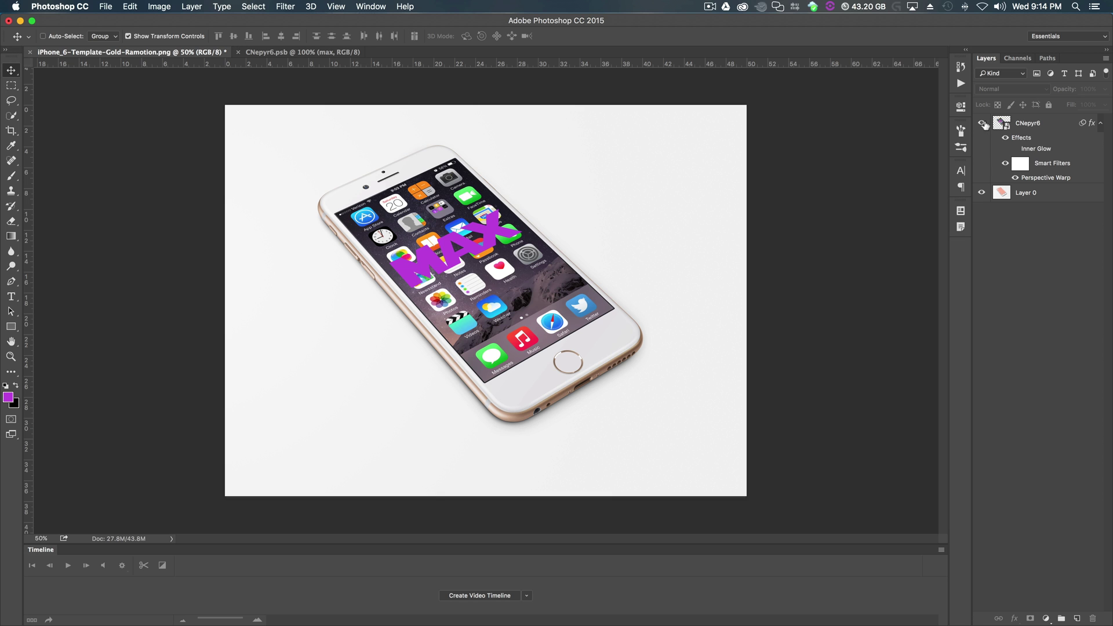
pyautogui.click(981, 124)
pyautogui.click(982, 124)
pyautogui.click(981, 192)
pyautogui.click(981, 192)
pyautogui.click(11, 115)
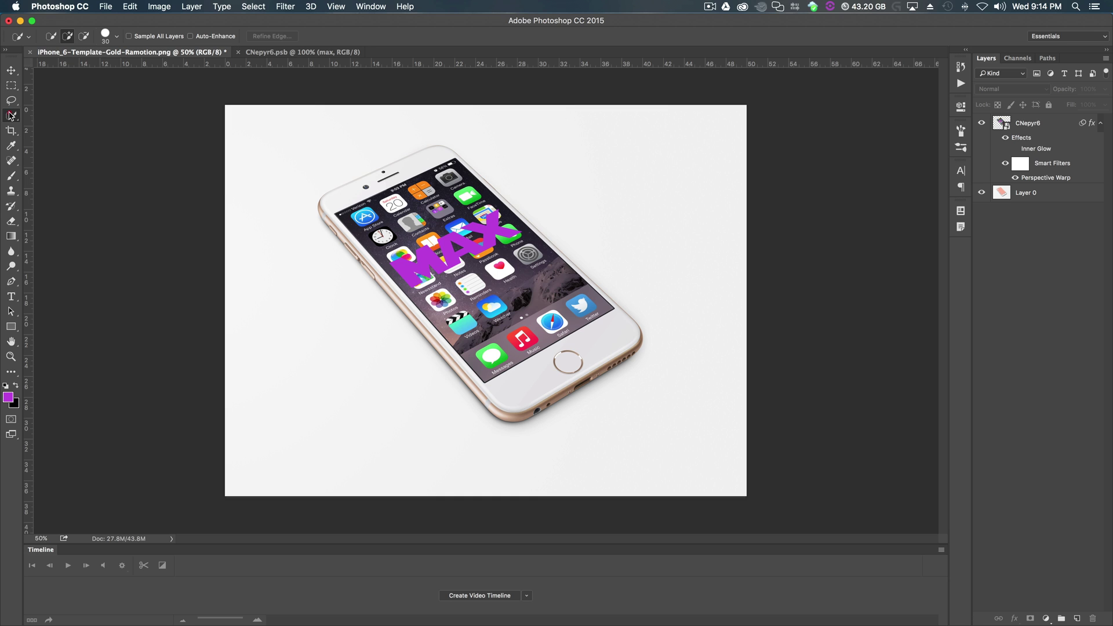
# Step: Use the Magic Wand on Layer 0 to select and delete the white backdrop around the phone
pyautogui.rightClick(11, 115)
pyautogui.click(53, 124)
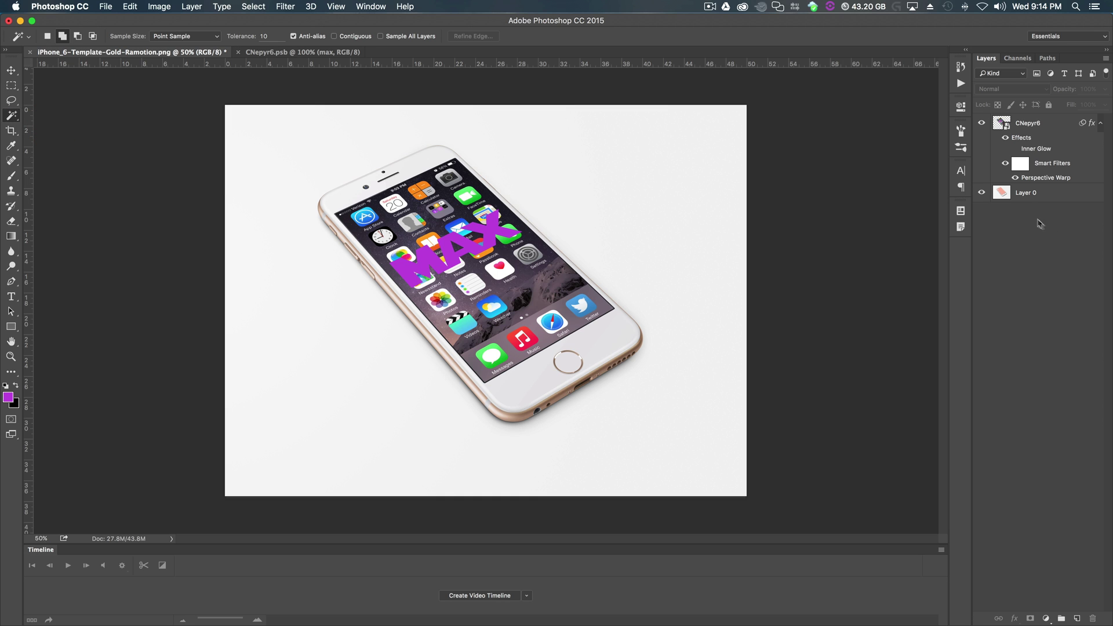
pyautogui.click(1026, 194)
pyautogui.click(601, 207)
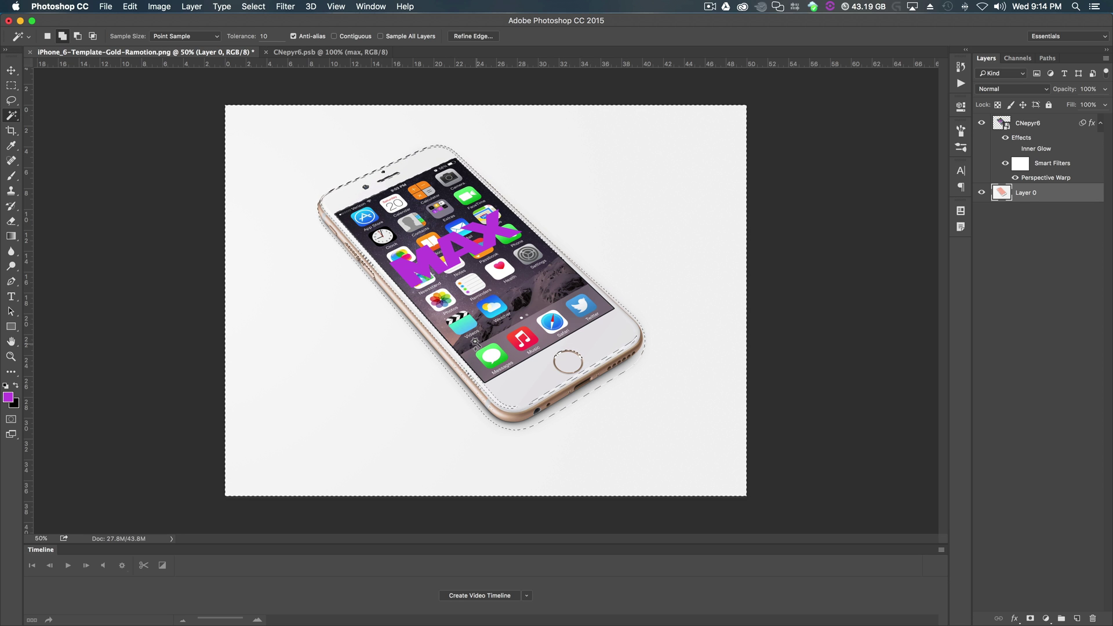
pyautogui.press('Delete')
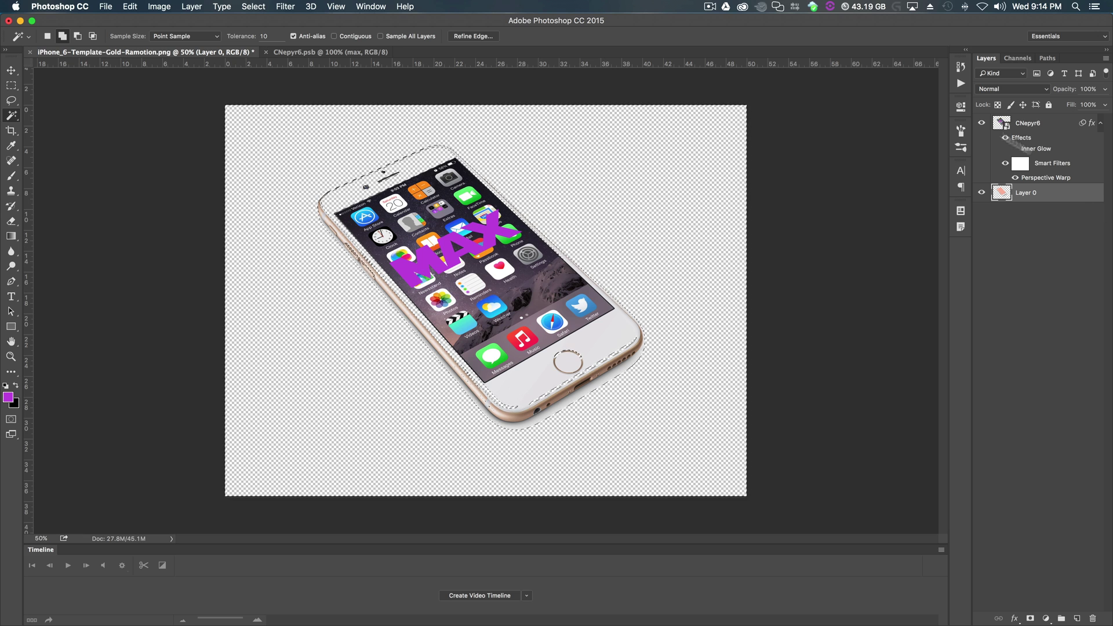
# Step: Group the screen and background layers as 'iphone 1' and nudge the group right
pyautogui.press('v')
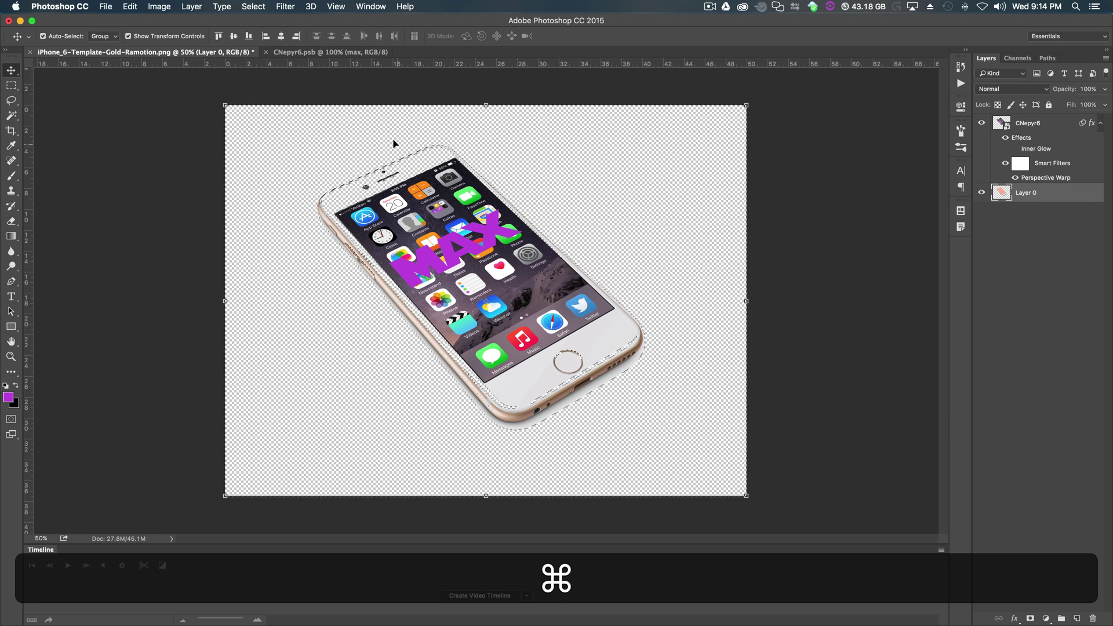
pyautogui.press('super+d')
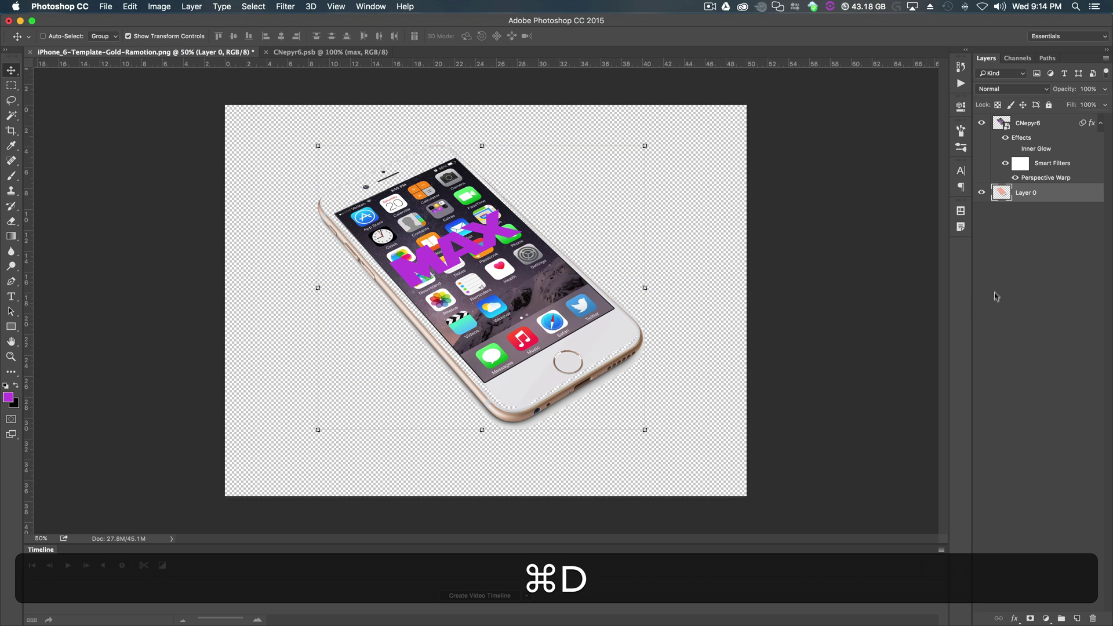
pyautogui.keyDown('shift'); pyautogui.click(1026, 122); pyautogui.keyUp('shift')
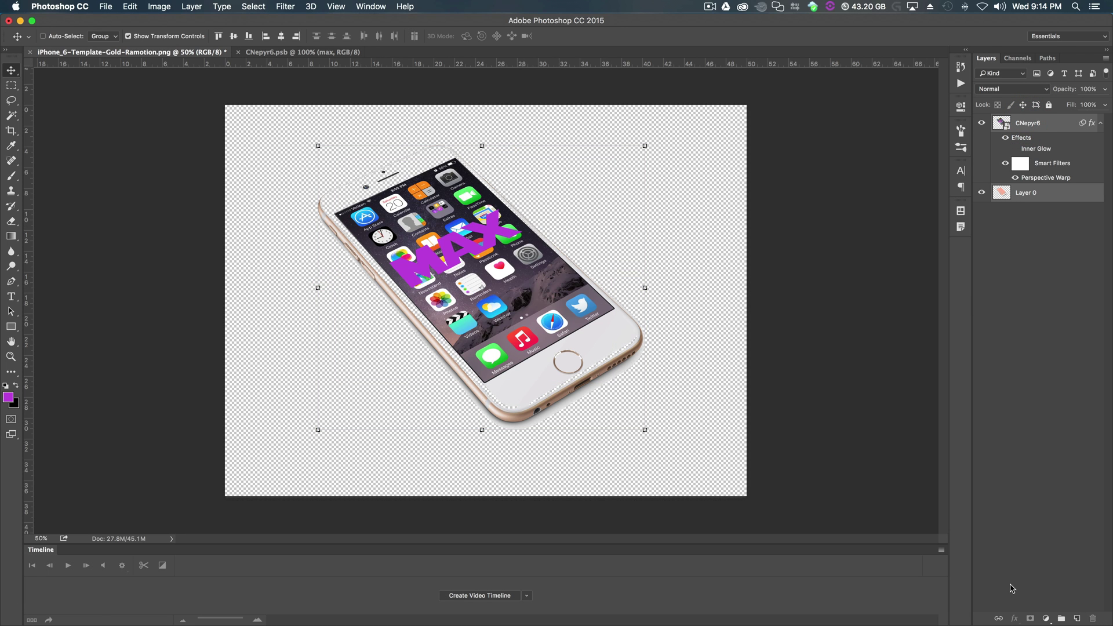
pyautogui.moveTo(1061, 618); pyautogui.dragTo(1061, 618)
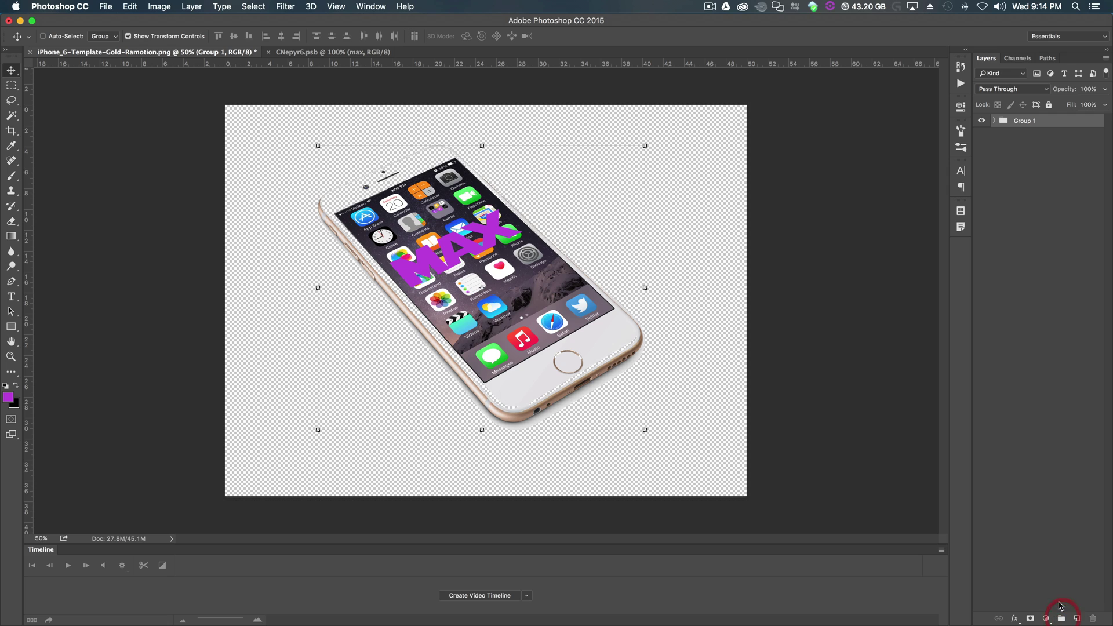
pyautogui.doubleClick(1031, 120)
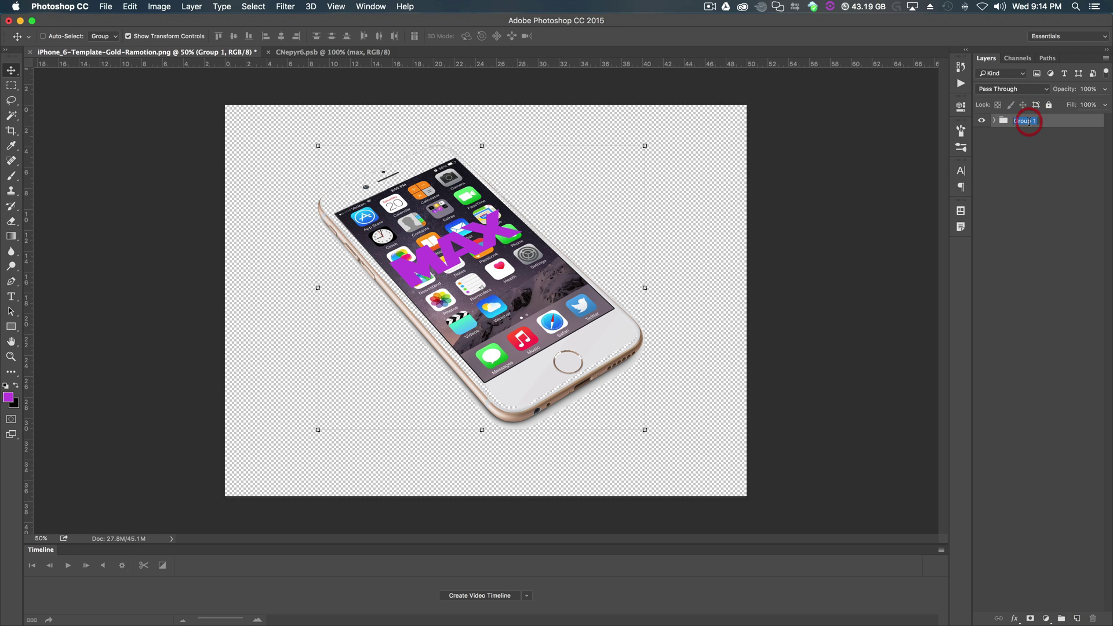
pyautogui.write('iphone 1')
pyautogui.press('Return')
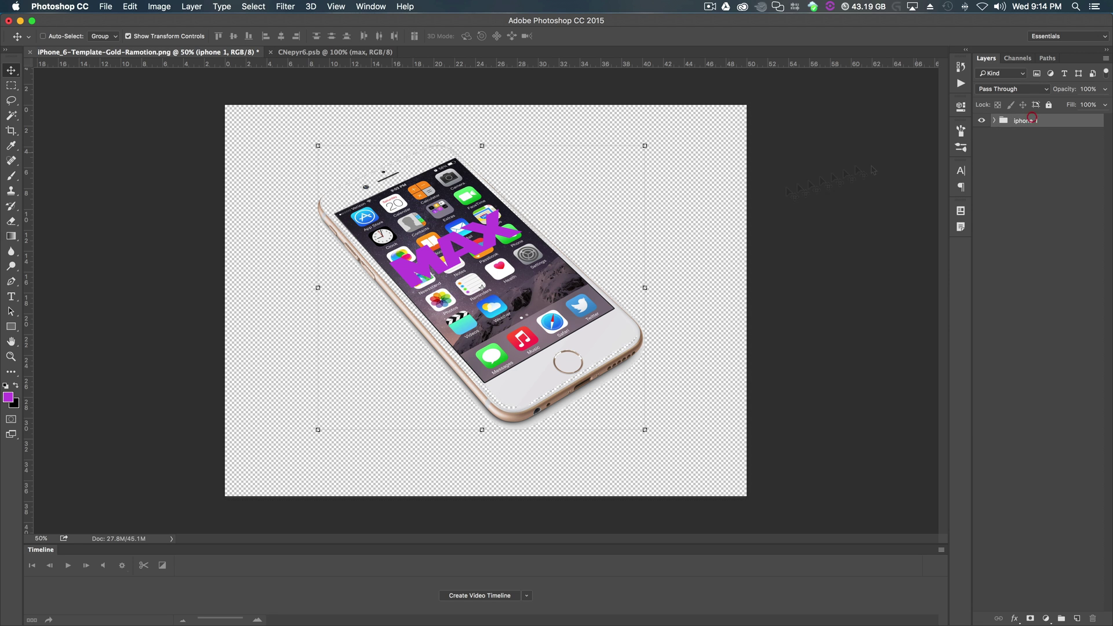
pyautogui.moveTo(482, 286)
pyautogui.mouseDown()
pyautogui.moveTo(607, 267)
pyautogui.moveTo(482, 263)
pyautogui.moveTo(618, 319)
pyautogui.moveTo(485, 280)
pyautogui.mouseUp()
# Step: Undo the move, rename and background deletion, then deselect
pyautogui.press('super')
pyautogui.press('super+z')
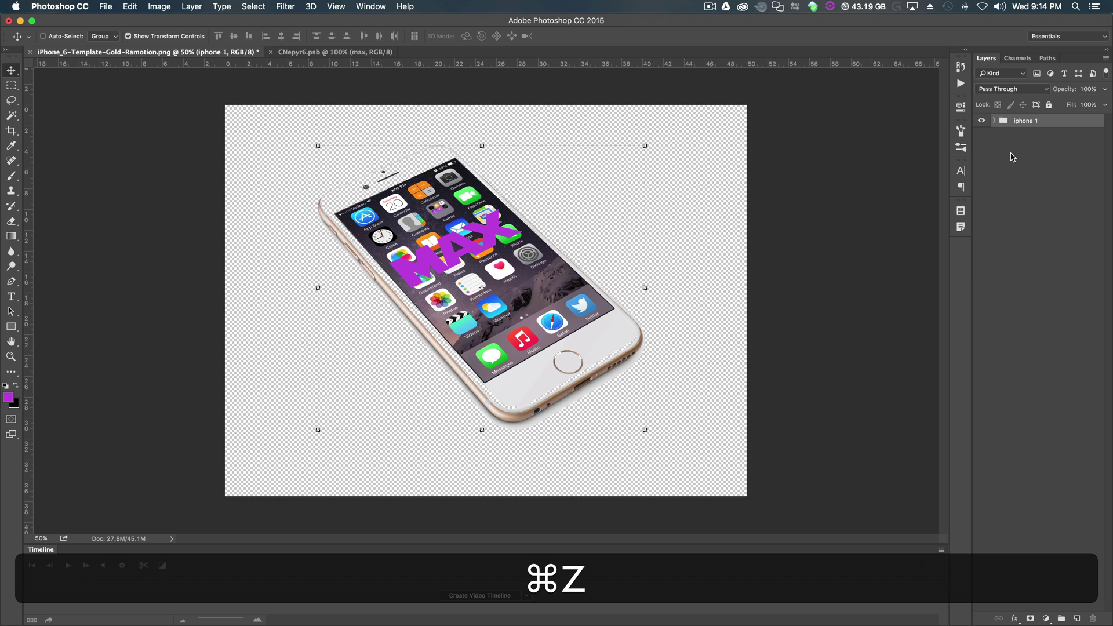
pyautogui.press('alt+super+z')
pyautogui.press('alt+super+z')
pyautogui.press('alt+super+z')
pyautogui.press('alt+super+z')
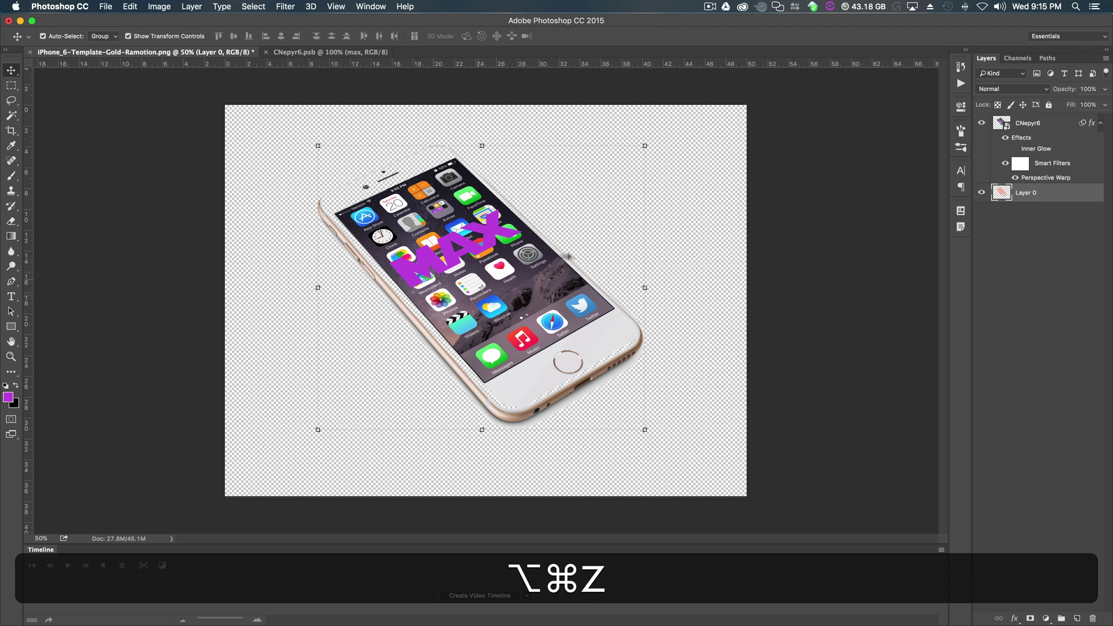
pyautogui.press('alt+super+z')
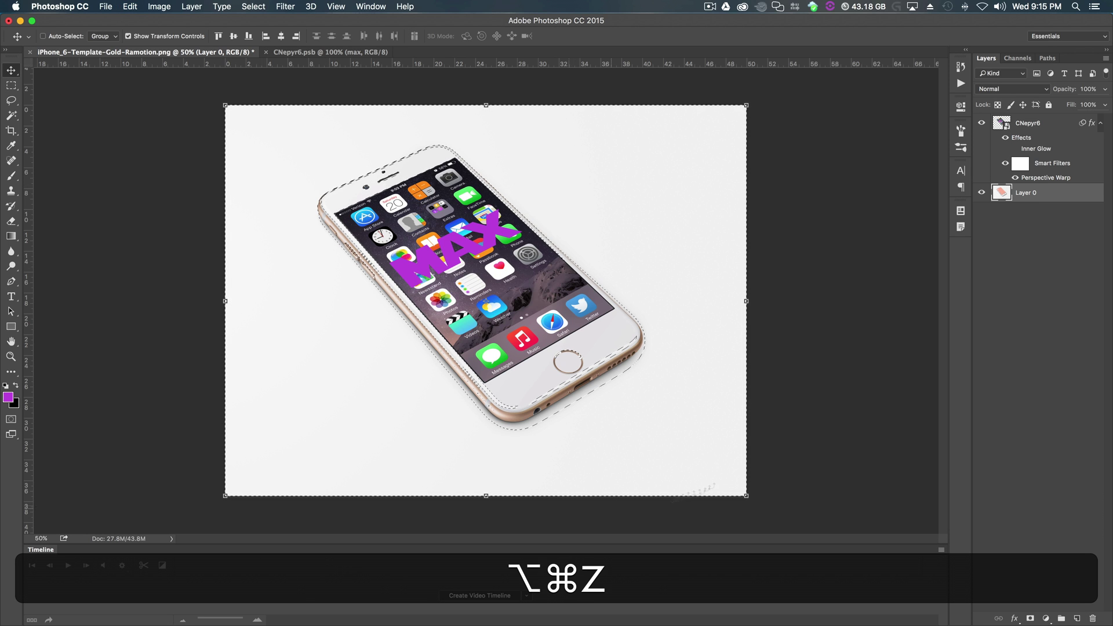
pyautogui.press('super+d')
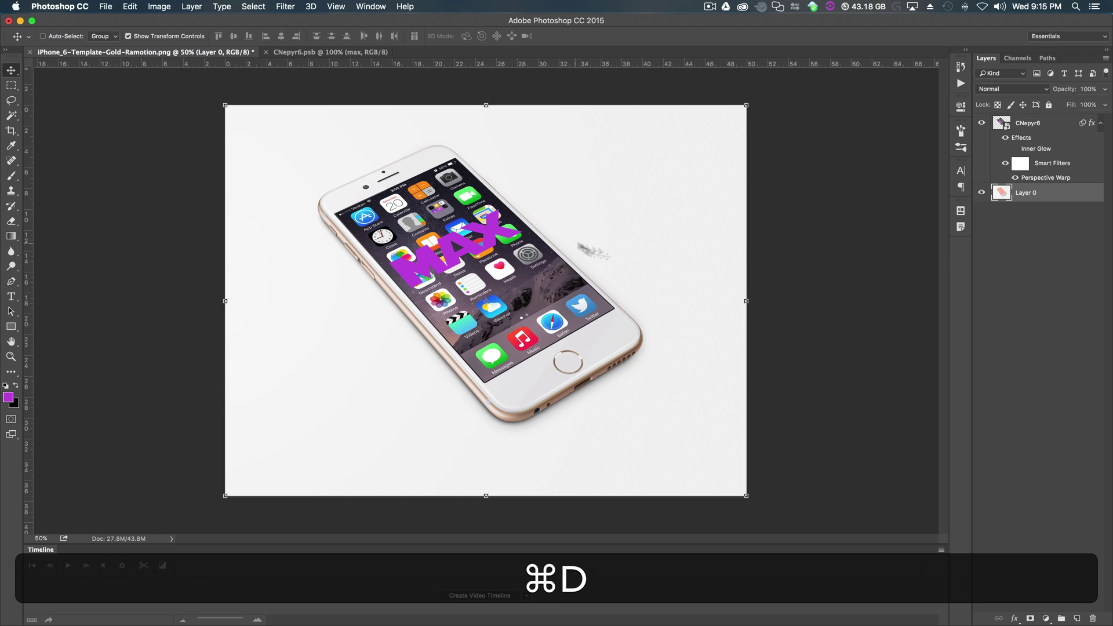
# Step: Hide the CNepyr6 home-screen layer to reveal the pink placeholder screen
pyautogui.click(1043, 249)
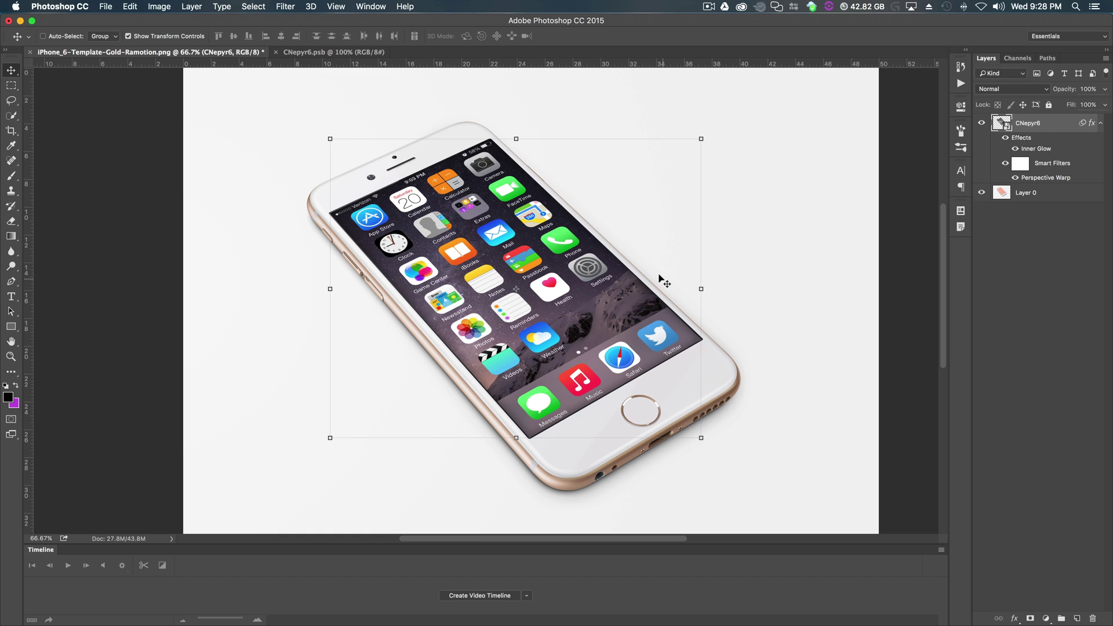
pyautogui.press('super+minus')
pyautogui.press('super+equal')
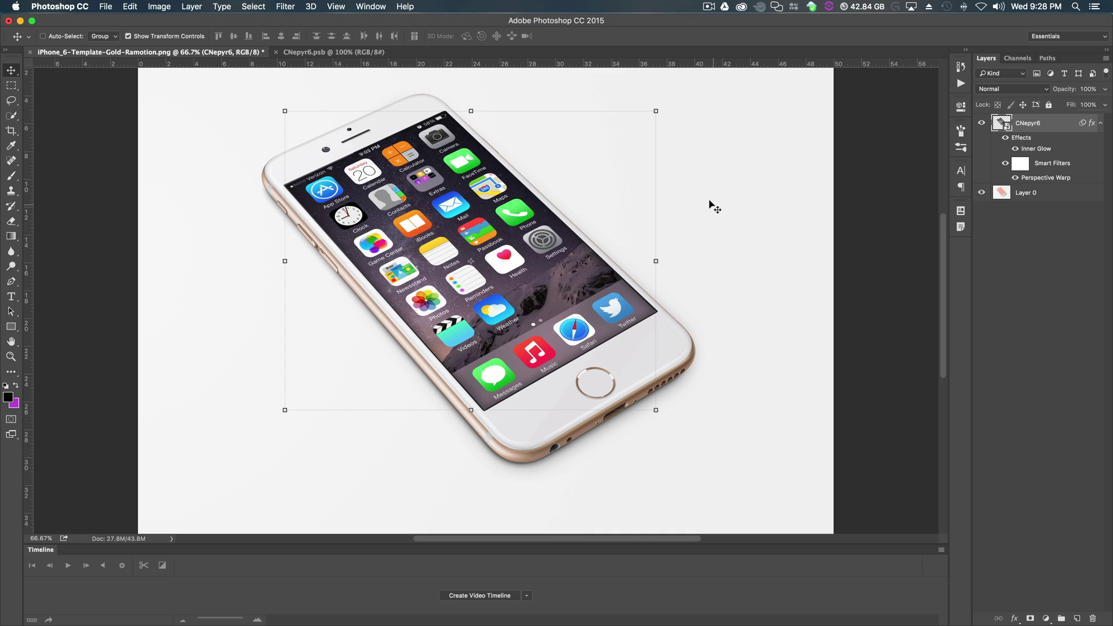
pyautogui.click(982, 123)
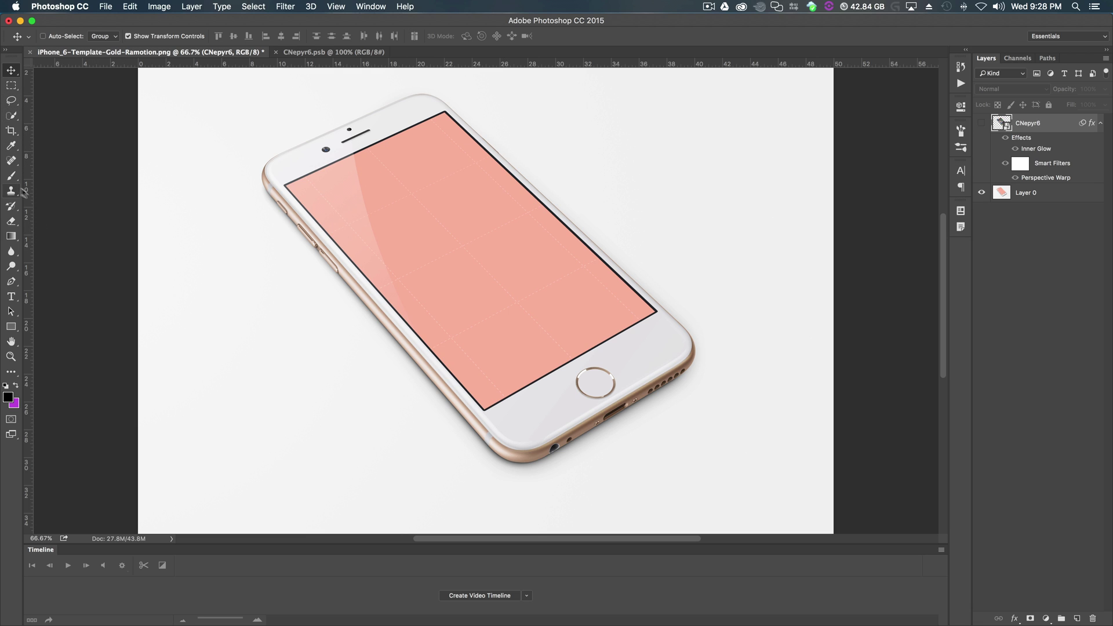
# Step: Add a new empty layer above the artwork, keeping the home-screen artwork hidden
pyautogui.click(11, 282)
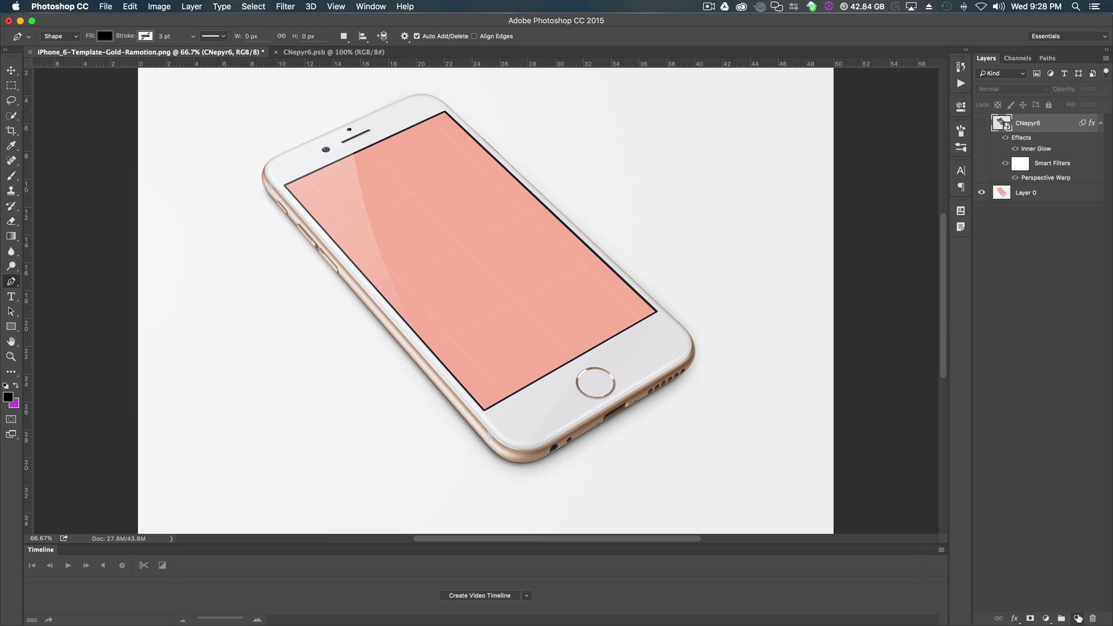
pyautogui.click(1077, 619)
pyautogui.click(981, 141)
pyautogui.click(982, 141)
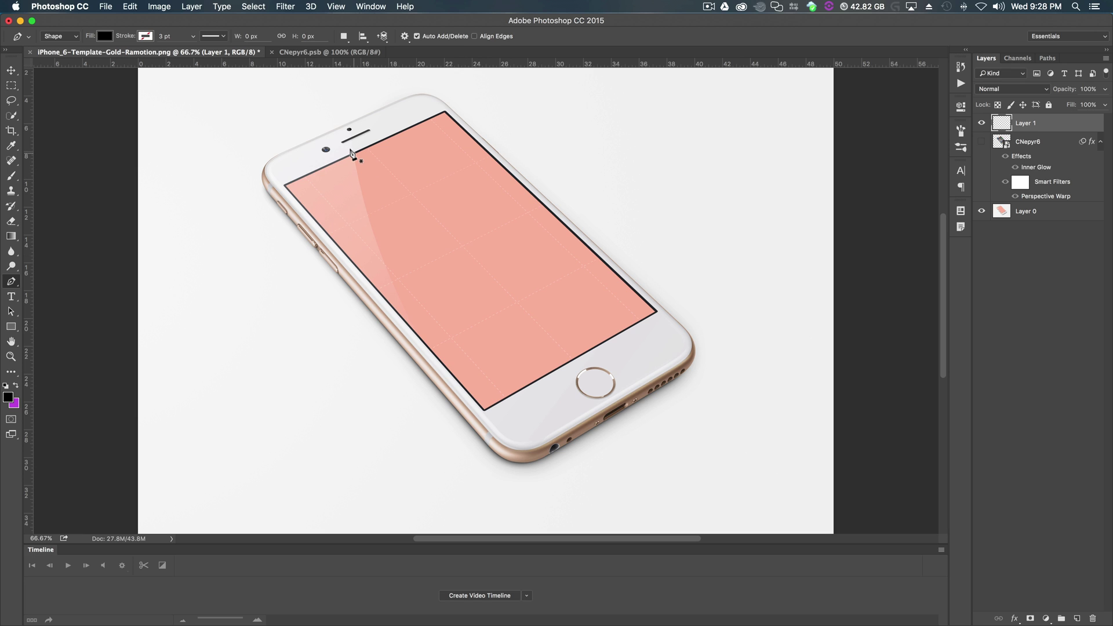
# Step: Draw a curved closed glare shape over the screen's left side and fill it white
pyautogui.click(354, 154)
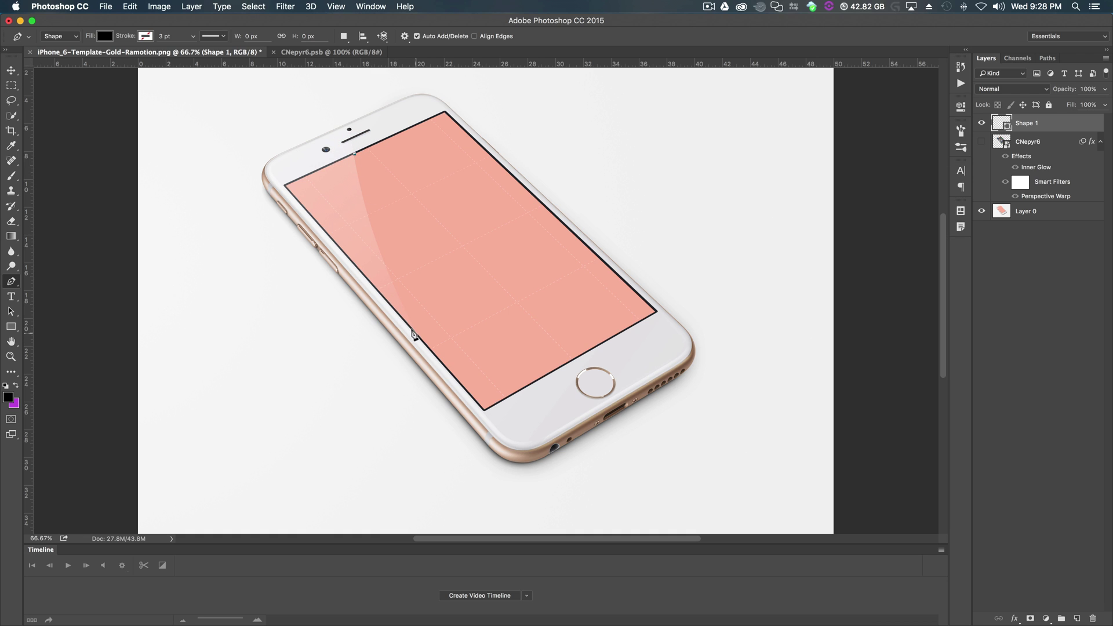
pyautogui.moveTo(413, 330); pyautogui.dragTo(451, 374)
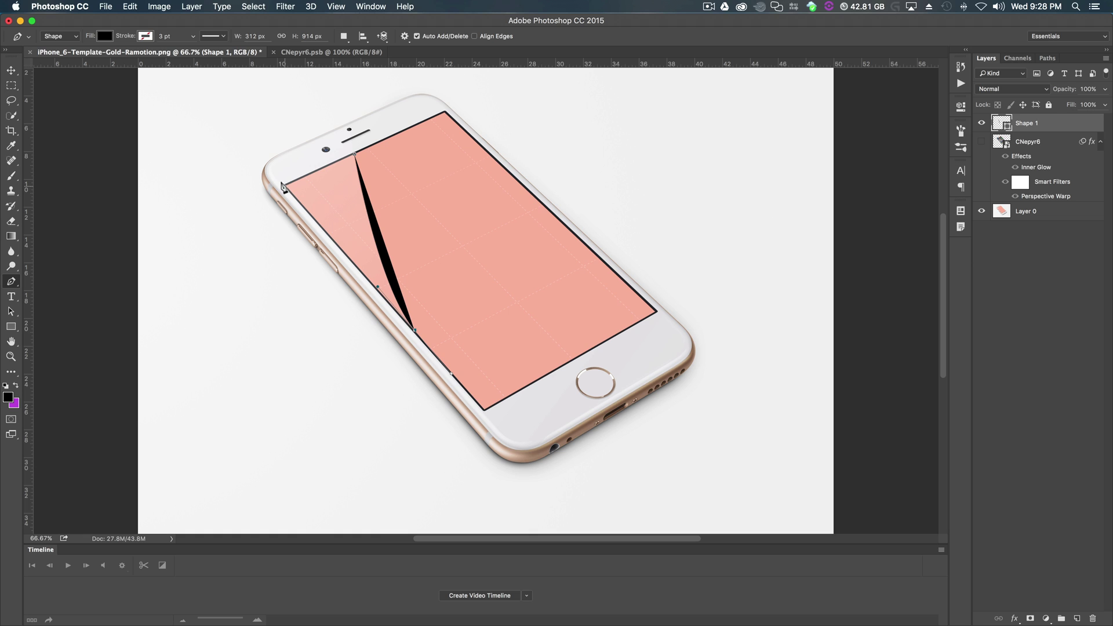
pyautogui.click(284, 186)
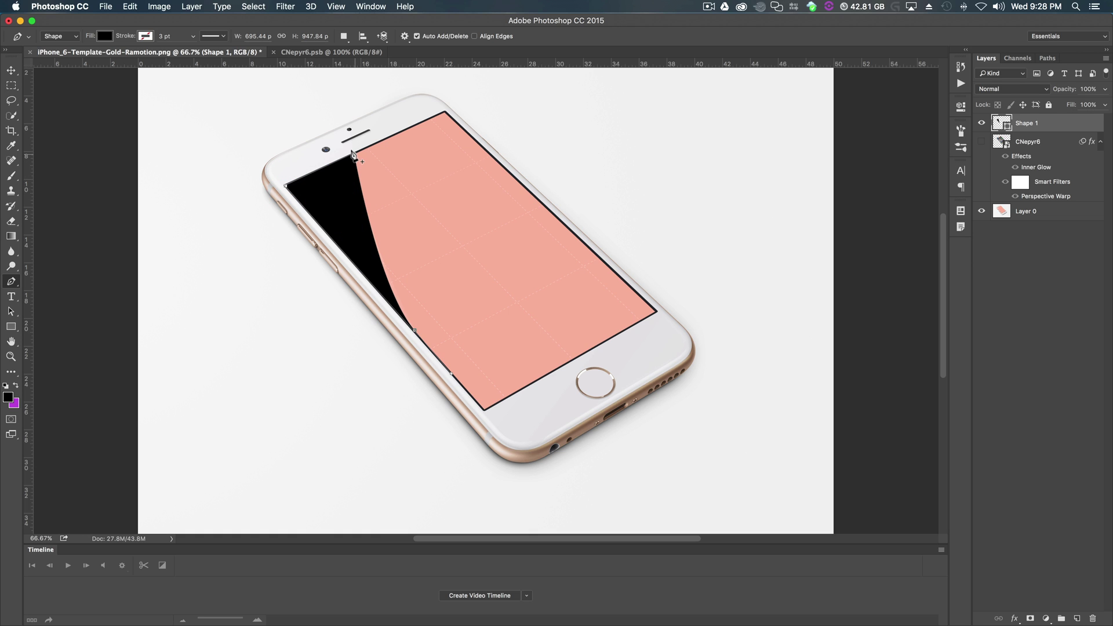
pyautogui.click(354, 153)
pyautogui.click(107, 37)
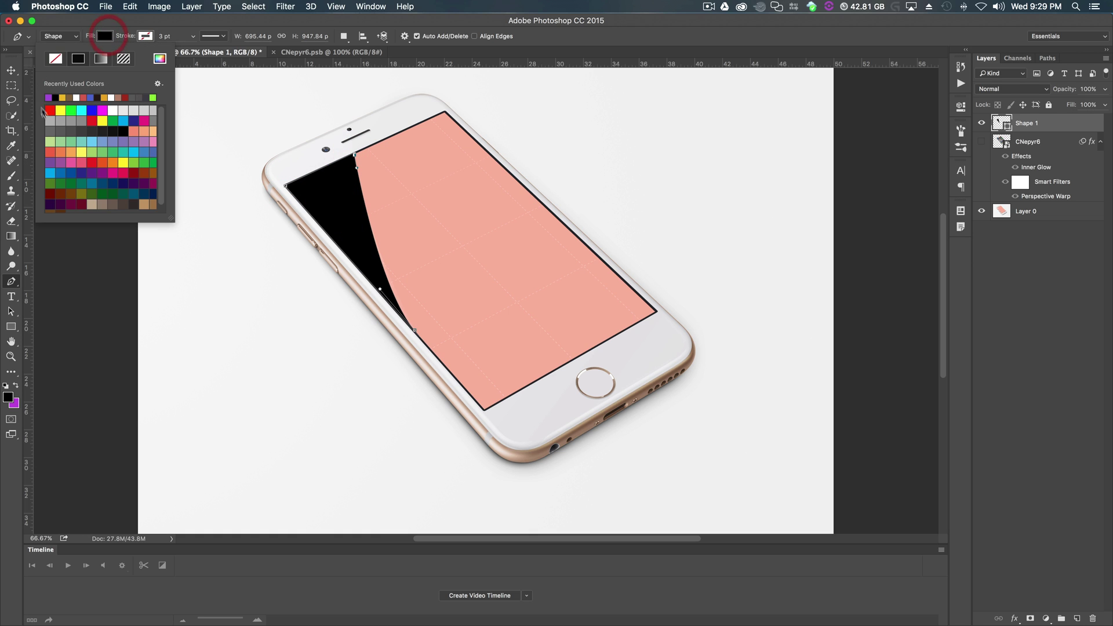
pyautogui.click(75, 97)
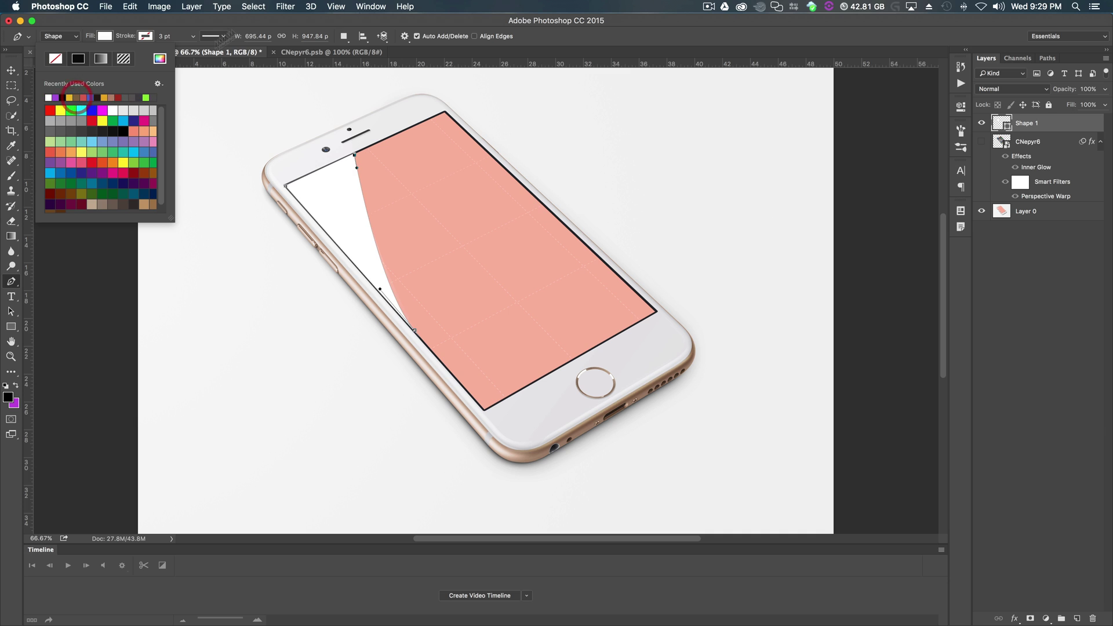
pyautogui.click(249, 24)
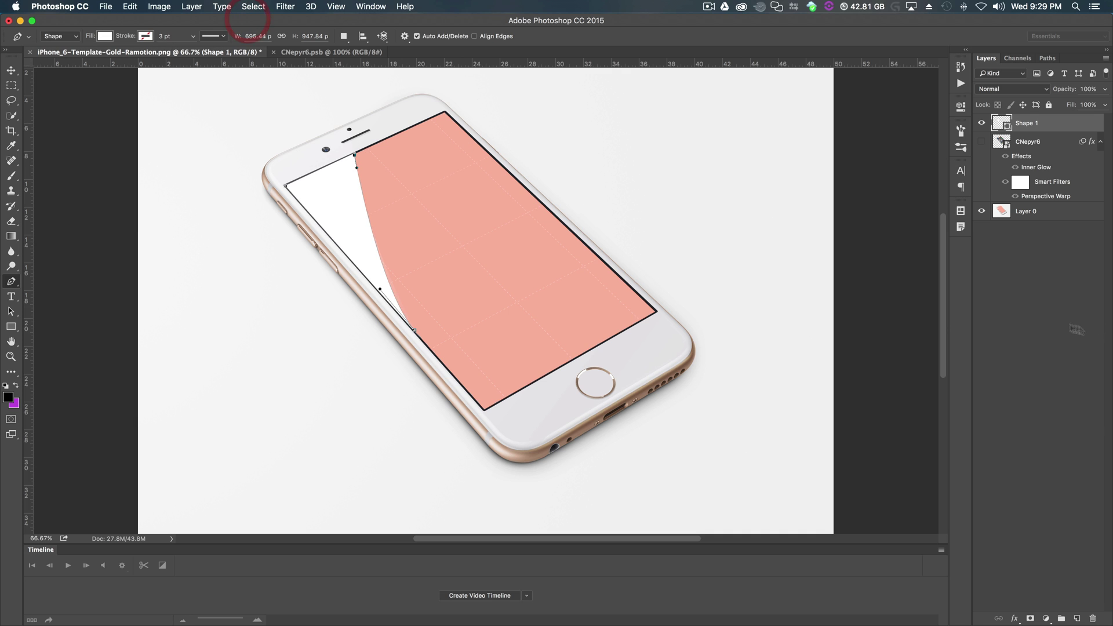
# Step: Show the home-screen artwork again and set the glare layer's opacity to 20%
pyautogui.click(980, 141)
pyautogui.click(1104, 89)
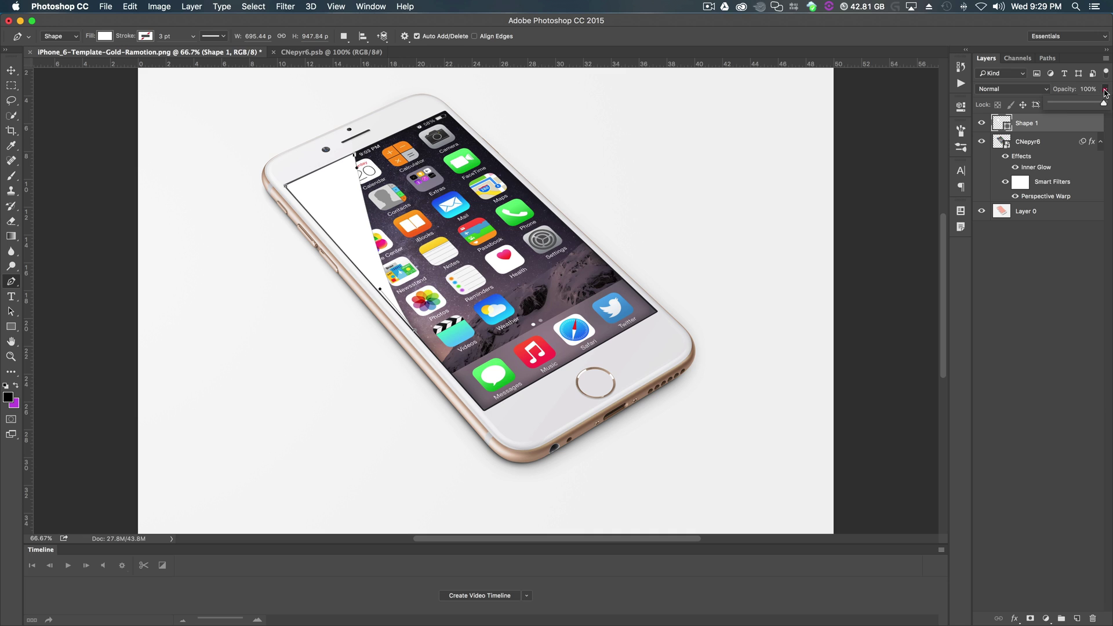
pyautogui.moveTo(1104, 102); pyautogui.dragTo(1062, 109)
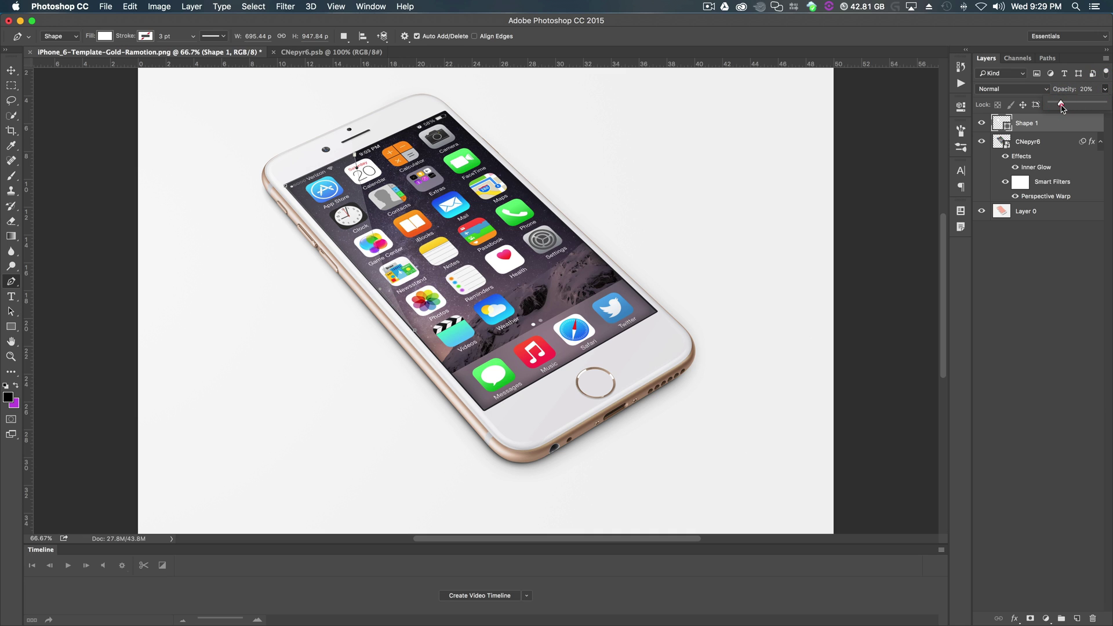
pyautogui.click(1061, 104)
# Step: Zoom out and recheck the glare layer, confirming its opacity at 20%
pyautogui.click(9, 71)
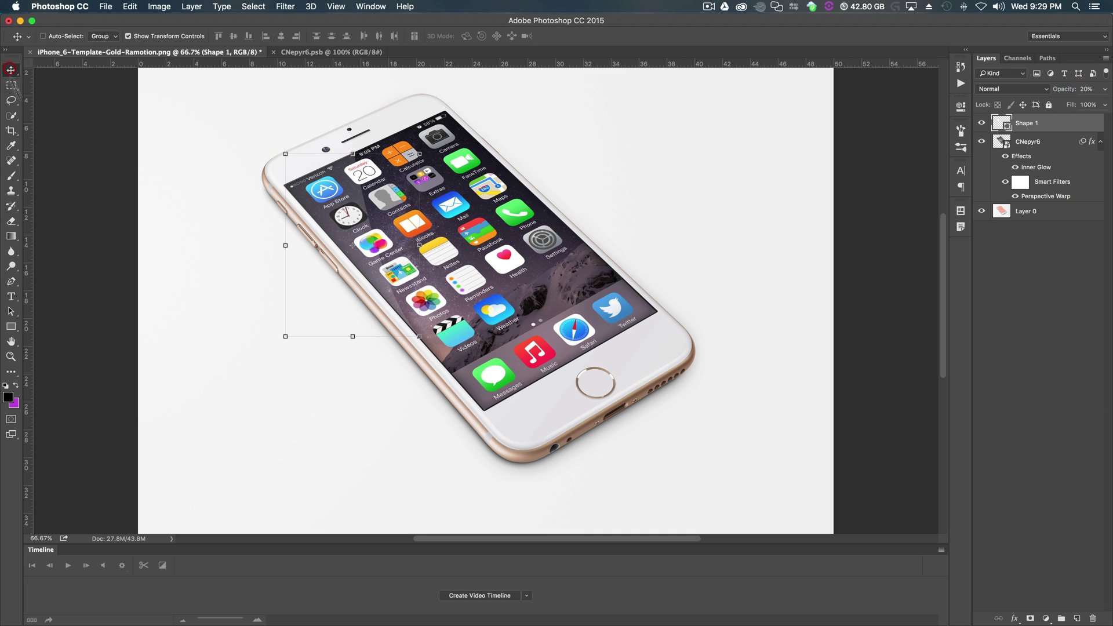
pyautogui.click(1052, 287)
pyautogui.press('super+minus')
pyautogui.press('super+minus')
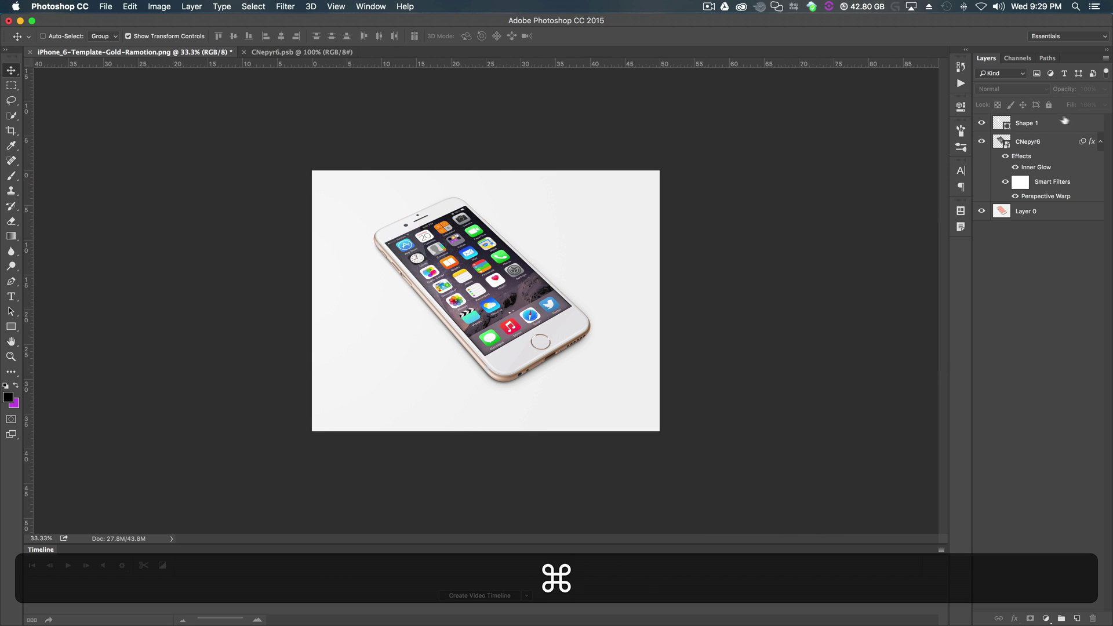
pyautogui.click(1043, 123)
pyautogui.click(1104, 92)
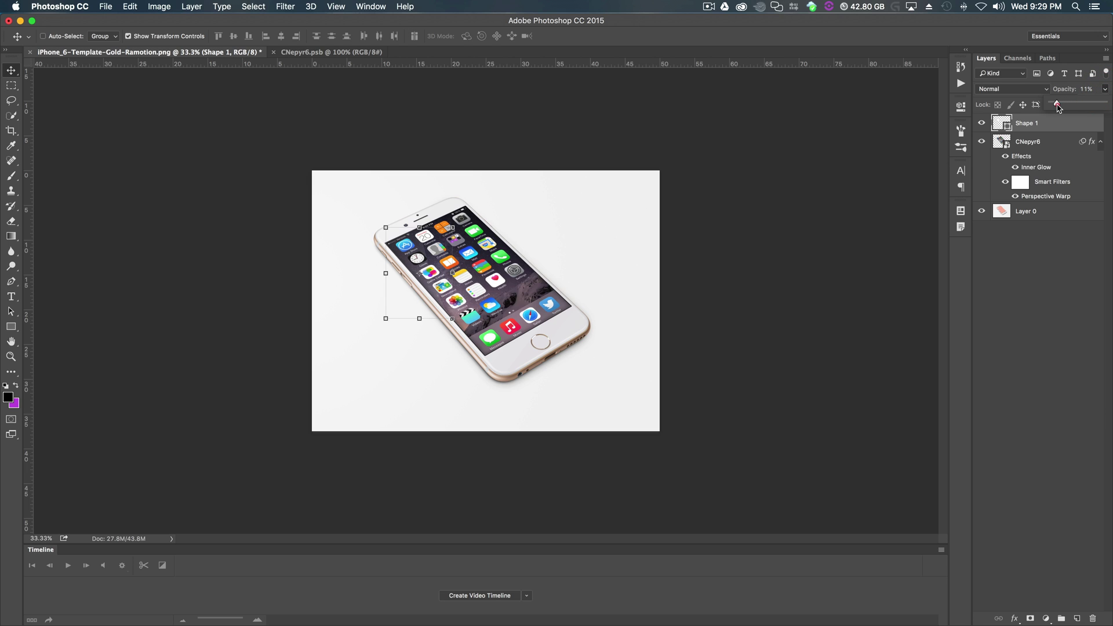
pyautogui.click(1079, 293)
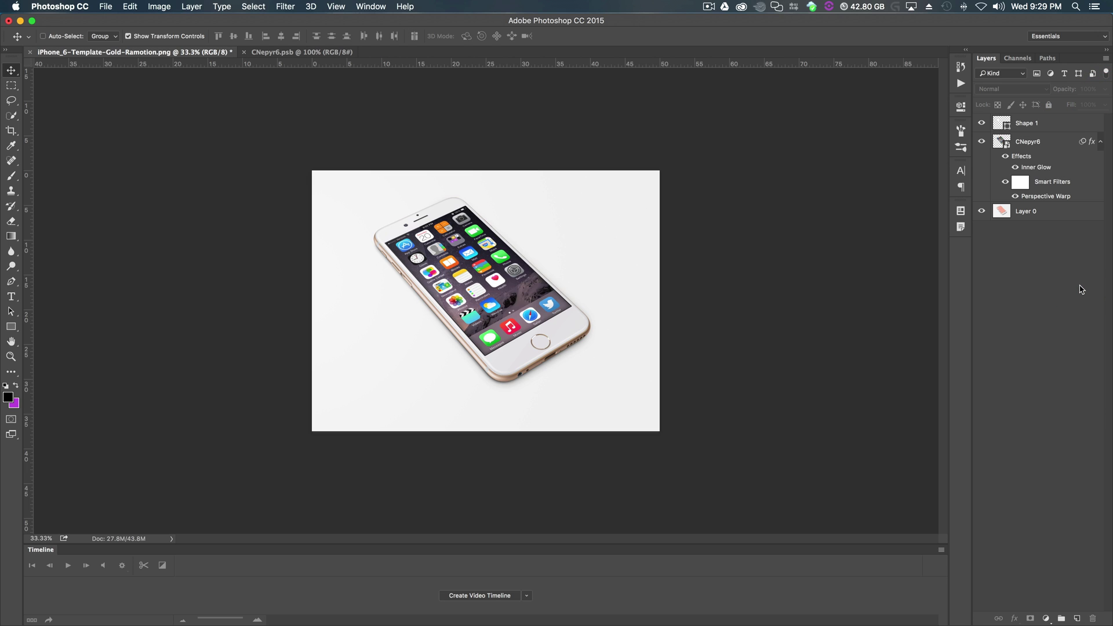
pyautogui.click(1067, 121)
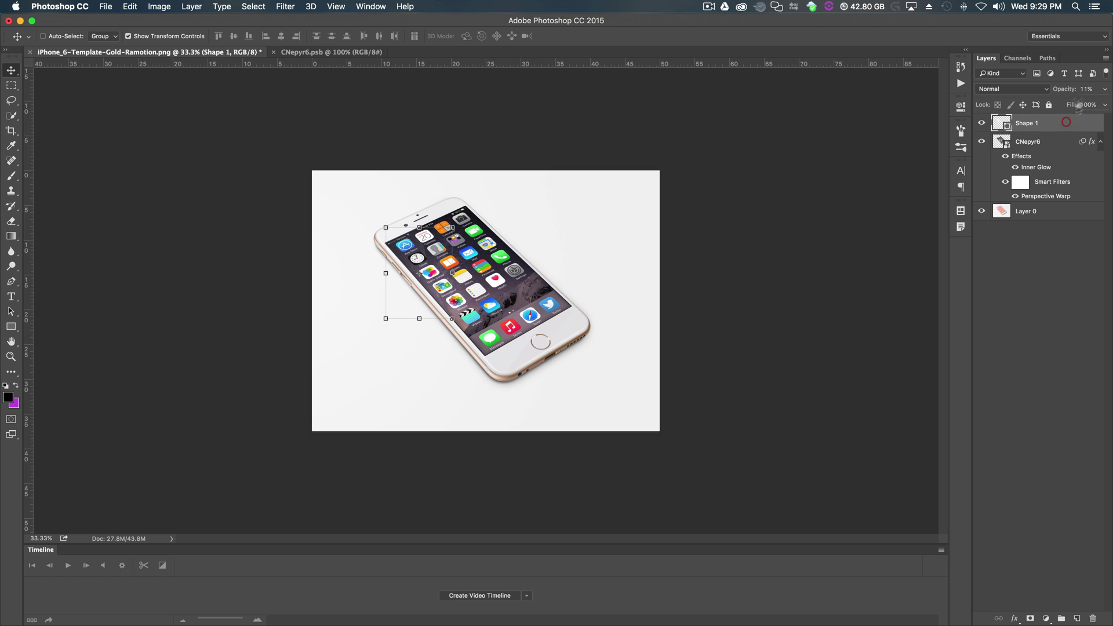
pyautogui.click(1105, 89)
pyautogui.click(1064, 105)
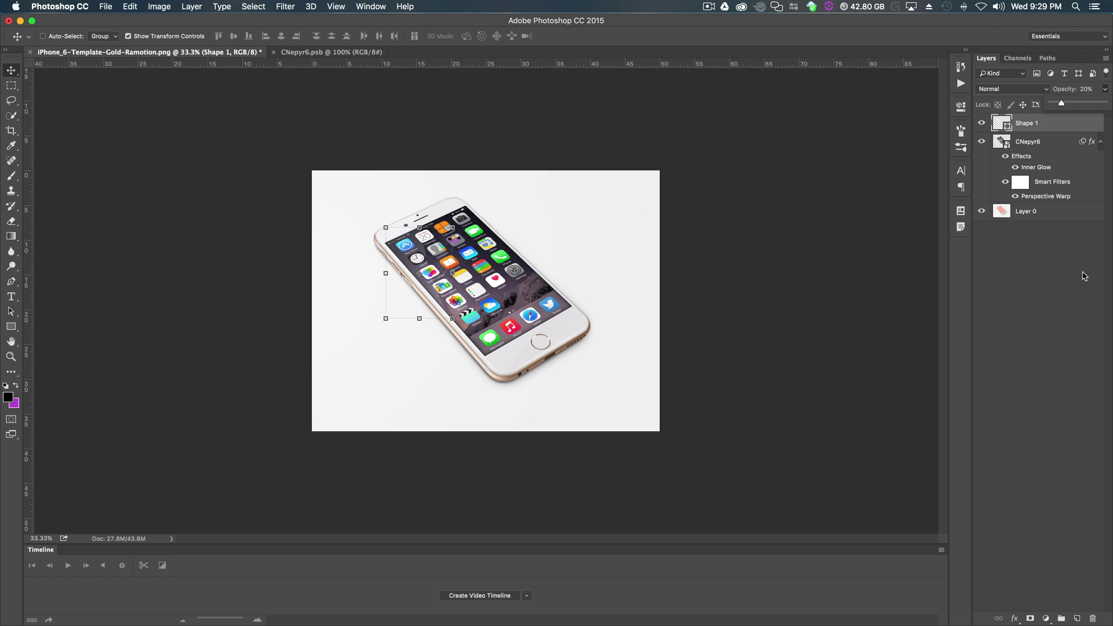
pyautogui.click(1083, 273)
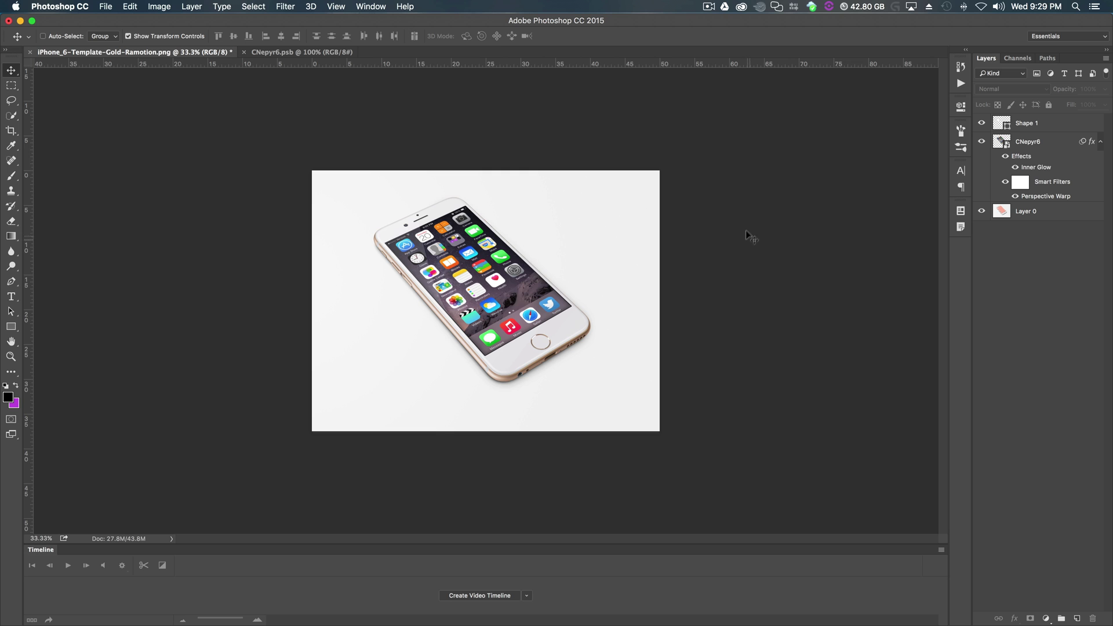
# Step: Create a new 1242 × 2208 pixel document from File > New
pyautogui.click(114, 9)
pyautogui.click(124, 31)
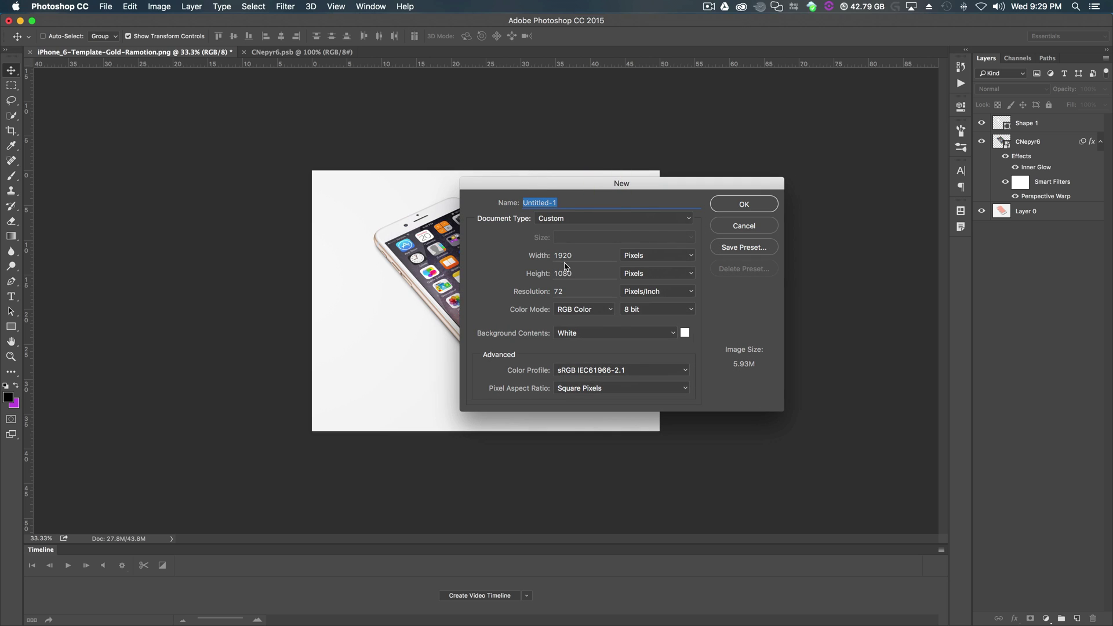
pyautogui.doubleClick(568, 254)
pyautogui.write('1')
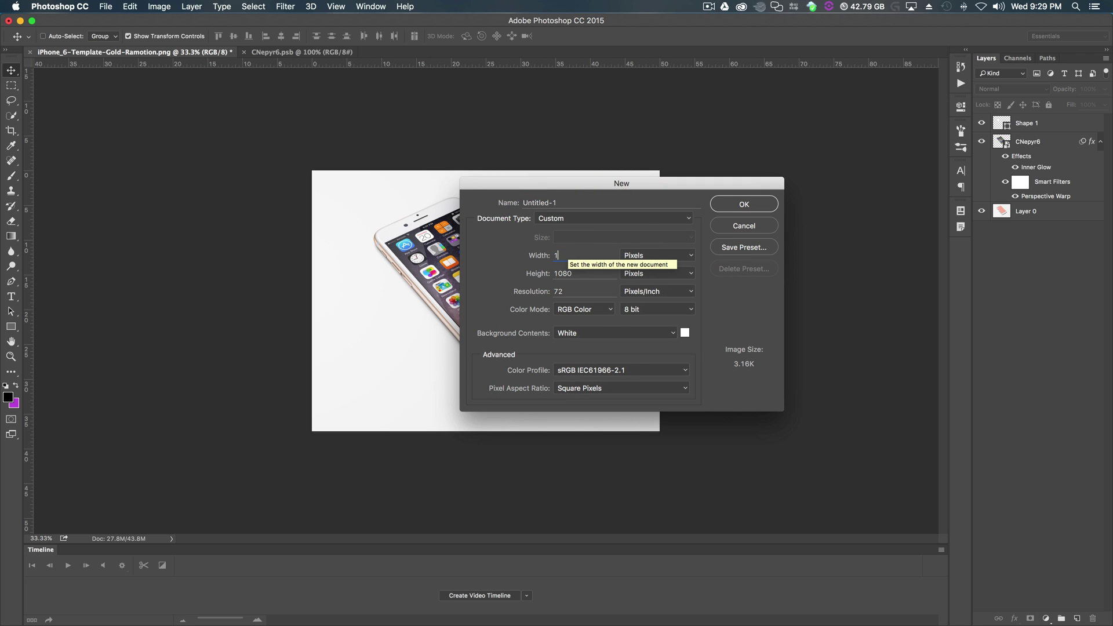
pyautogui.write('242')
pyautogui.doubleClick(555, 273)
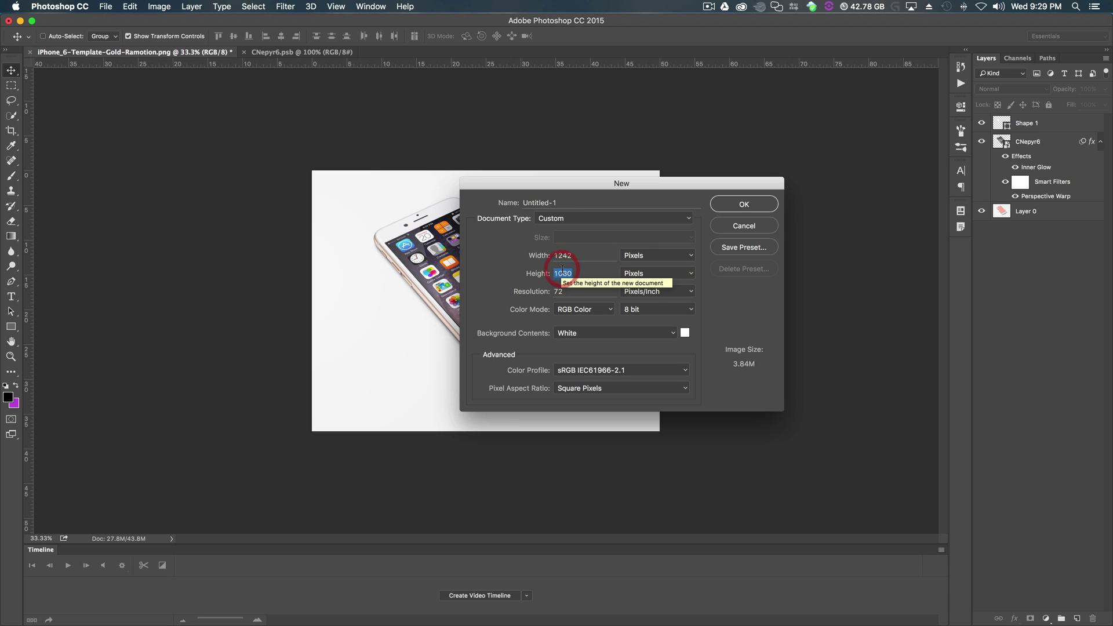
pyautogui.write('2208')
pyautogui.press('Return')
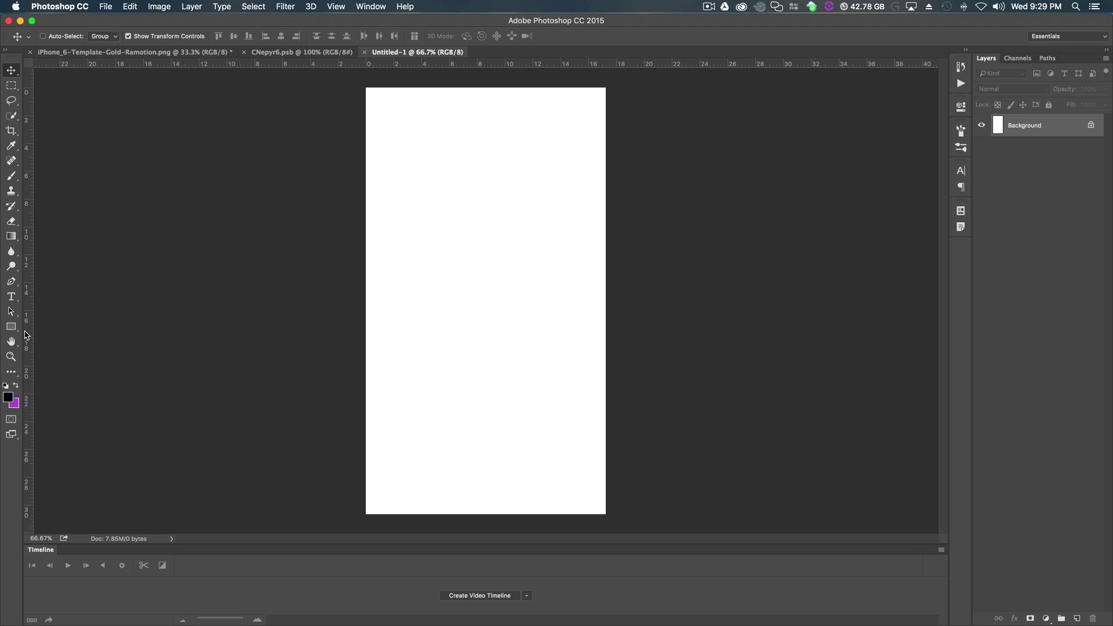
# Step: Fill the new canvas purple, drag it over the phone in the mockup, and convert it to a smart object
pyautogui.press('super')
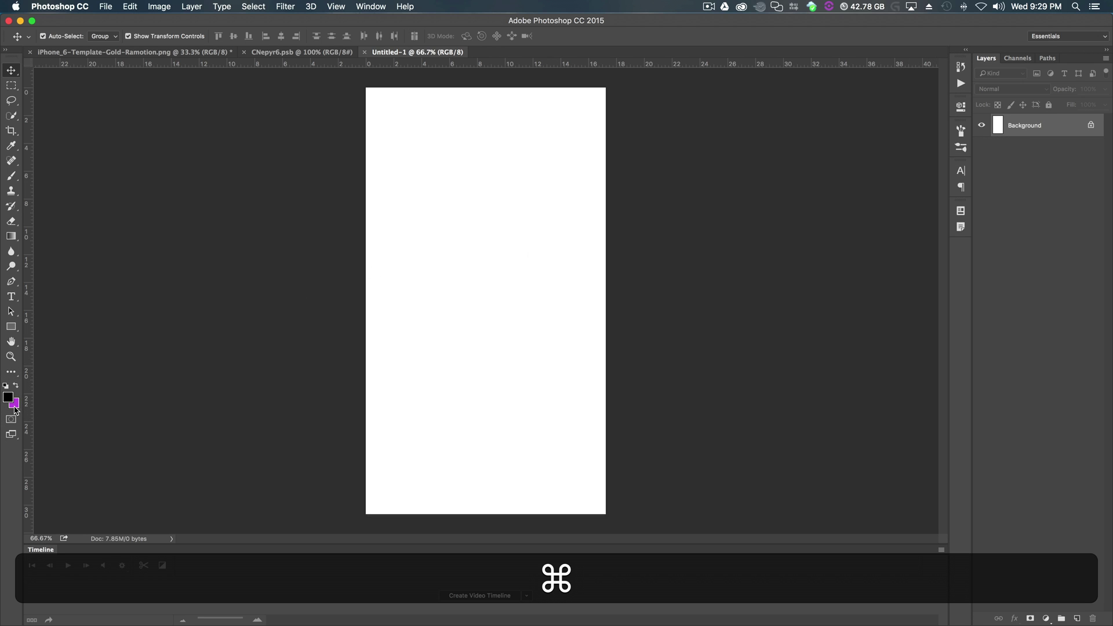
pyautogui.press('super+BackSpace')
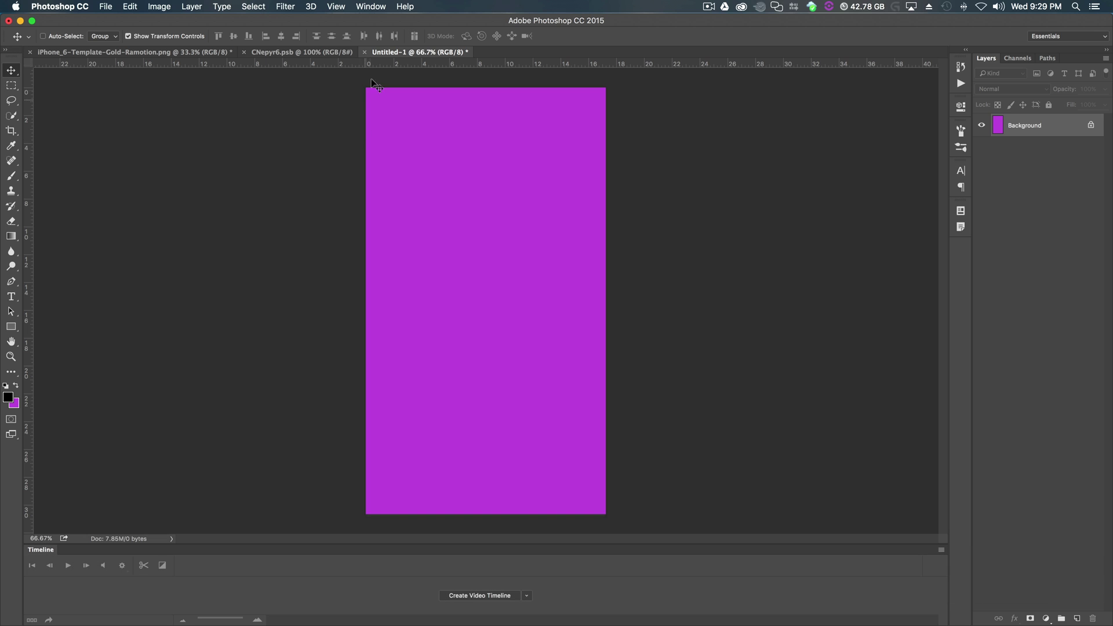
pyautogui.moveTo(395, 56); pyautogui.dragTo(454, 226)
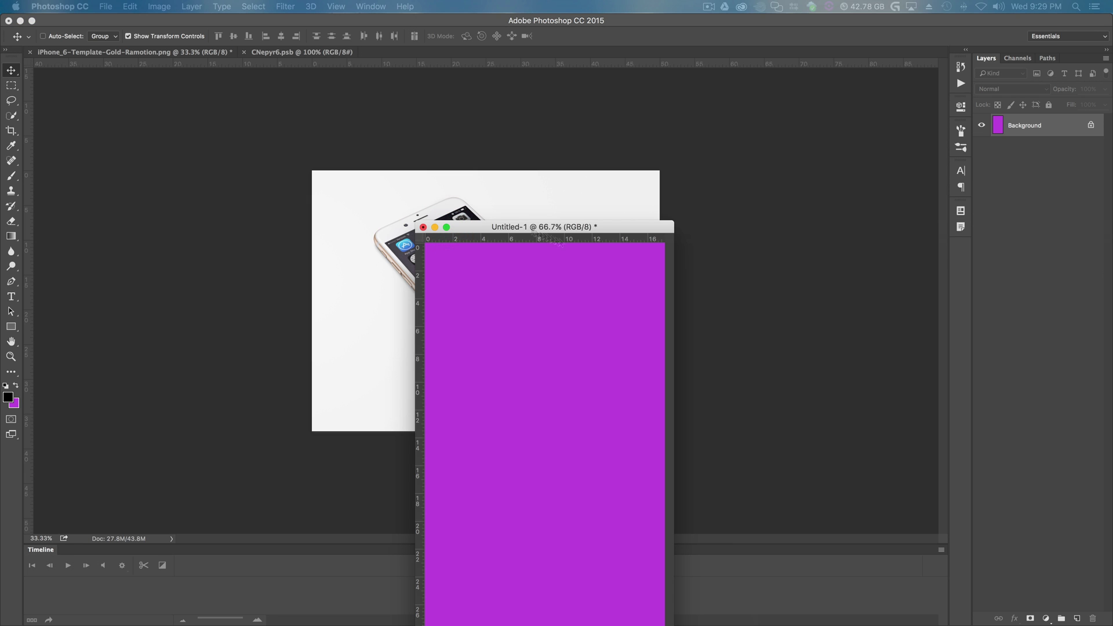
pyautogui.moveTo(1030, 127); pyautogui.dragTo(452, 215)
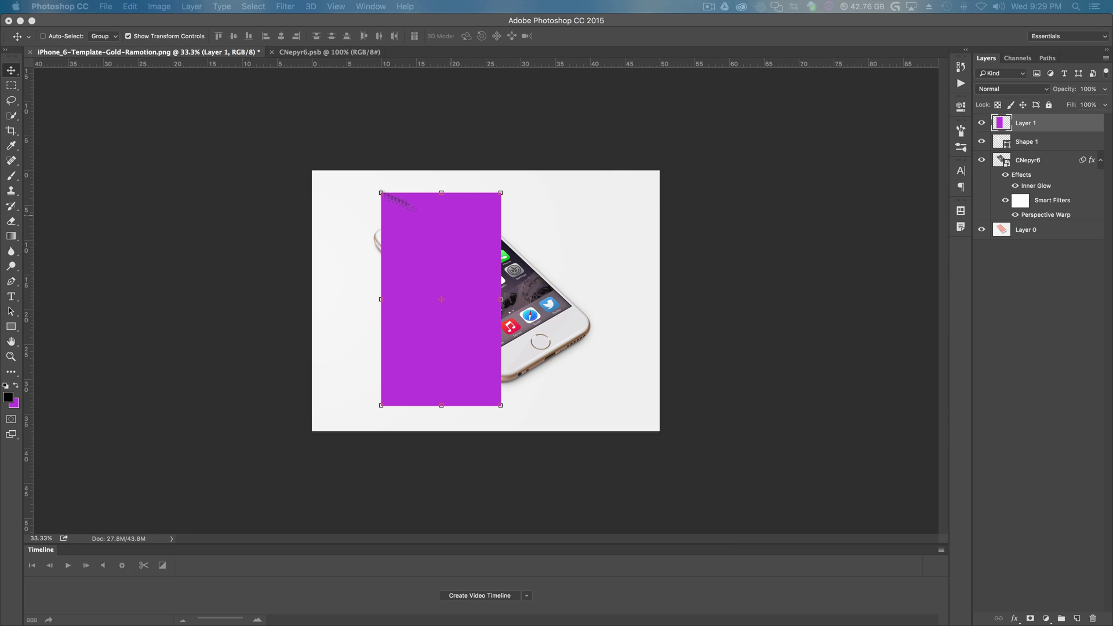
pyautogui.moveTo(453, 277); pyautogui.dragTo(465, 252)
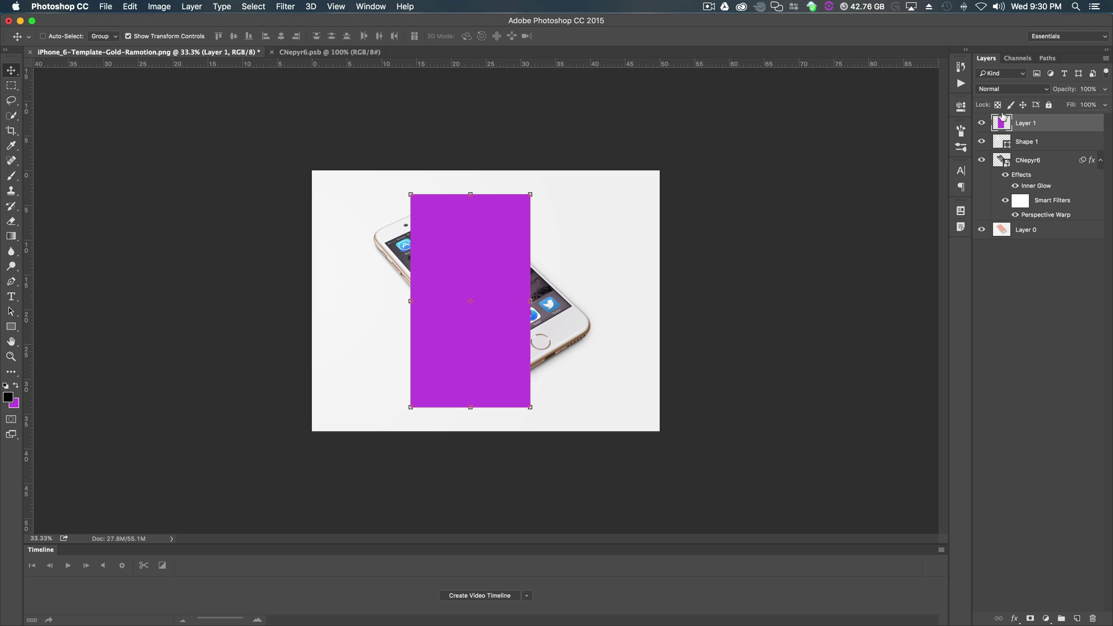
pyautogui.rightClick(1021, 121)
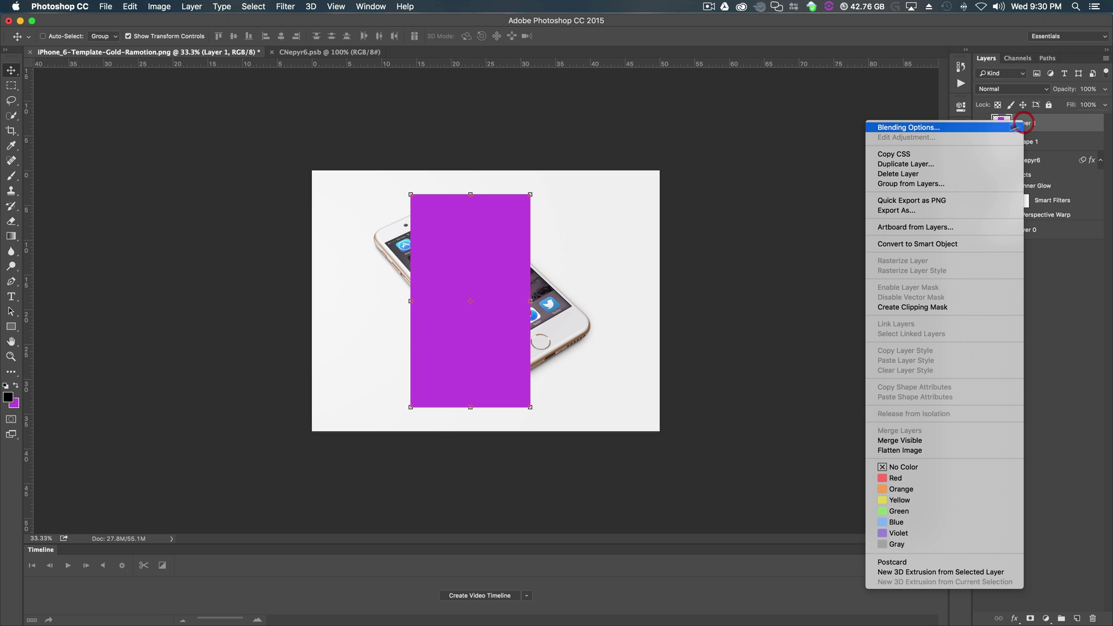
pyautogui.click(950, 244)
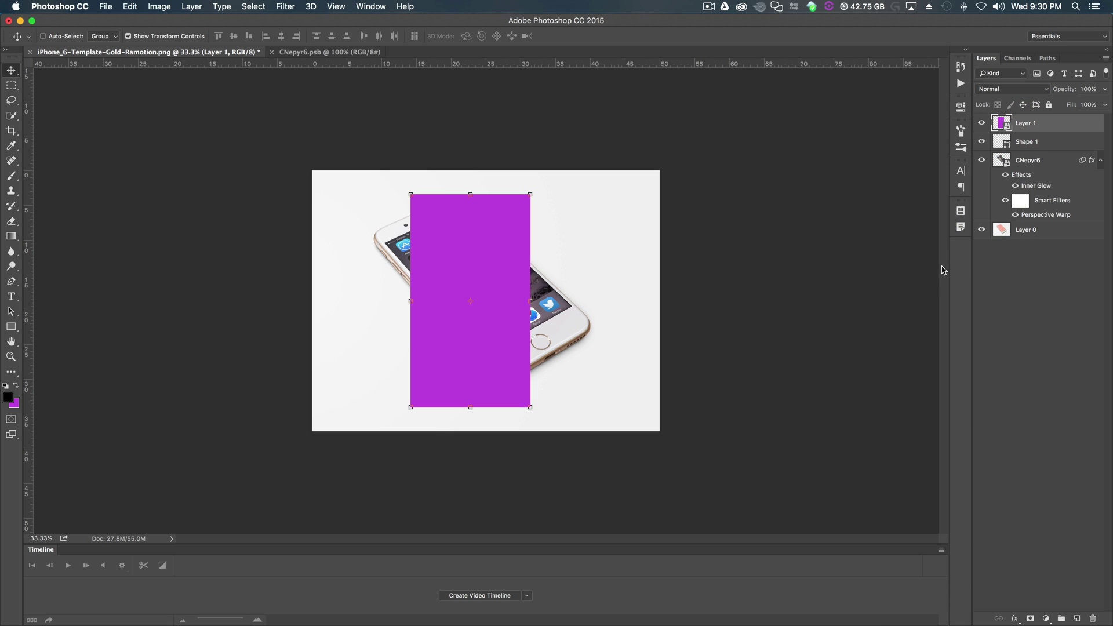